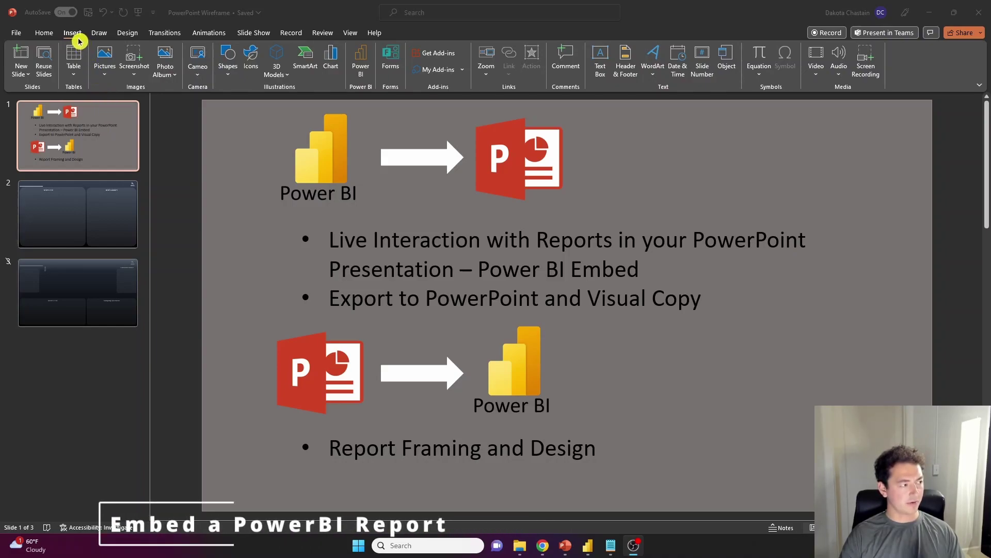
Step: Add a blank second slide and insert a Power BI report frame on it
left_click(21, 72)
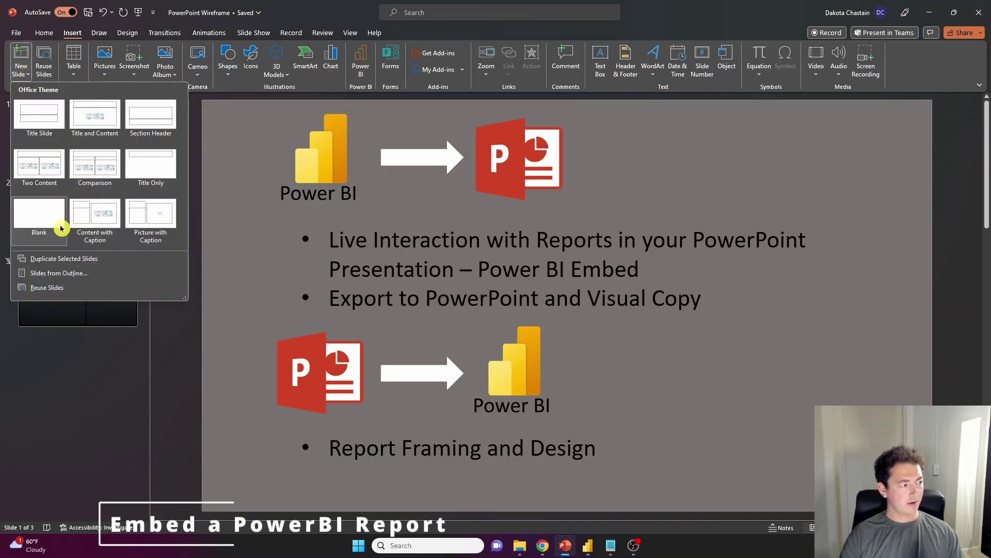
left_click(39, 216)
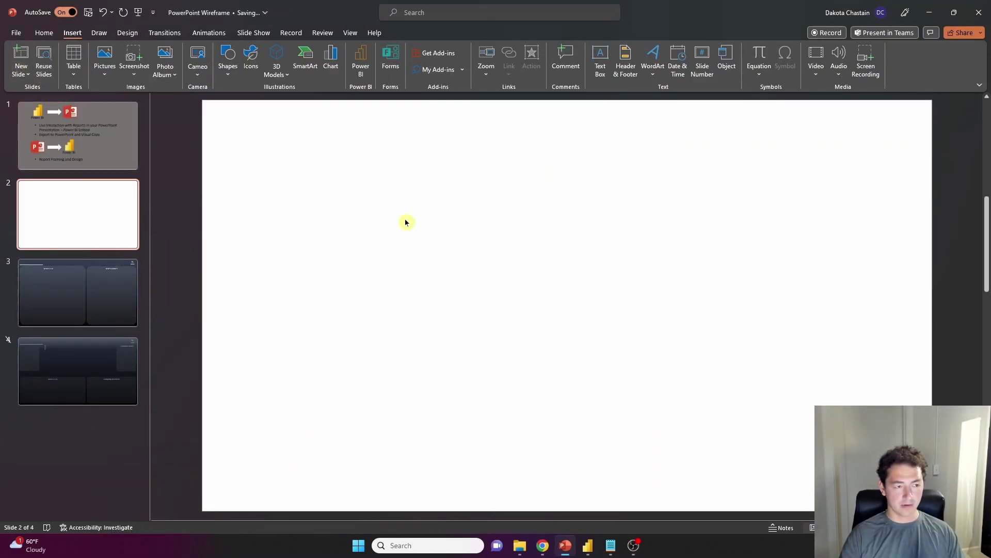
left_click(362, 63)
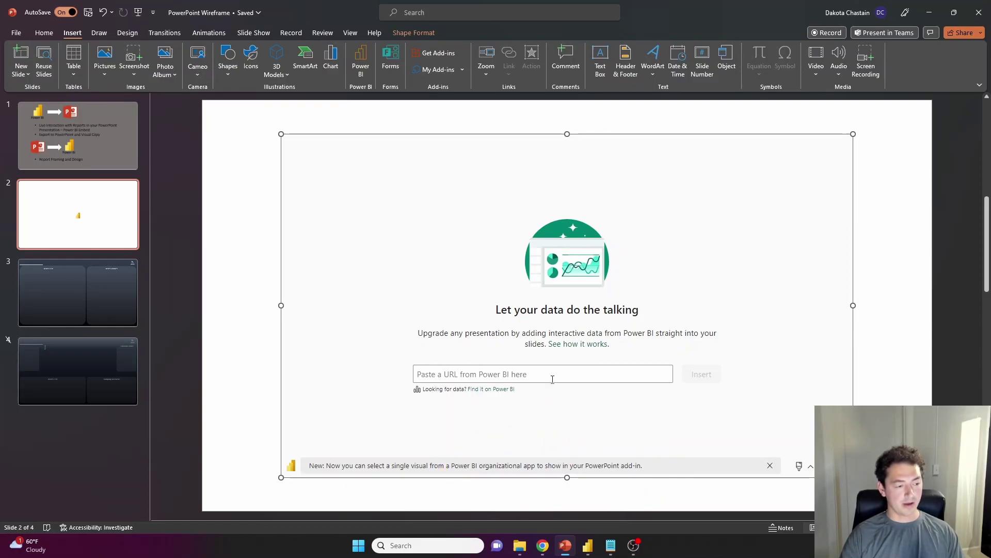
Step: Dismiss the Power BI banner, select the URL box, and bring up the Stock Dashboard browser window
left_click(770, 465)
left_click(580, 378)
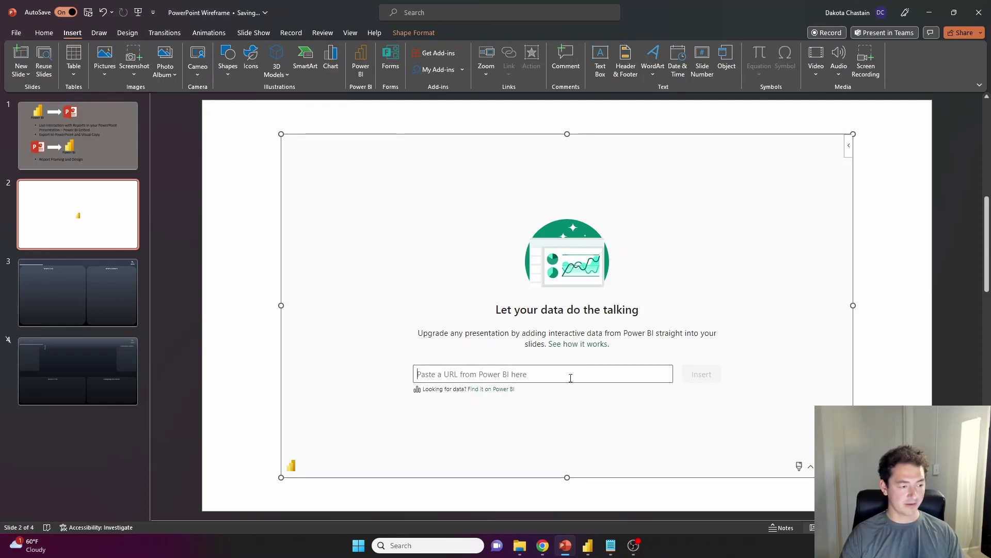
left_click(543, 546)
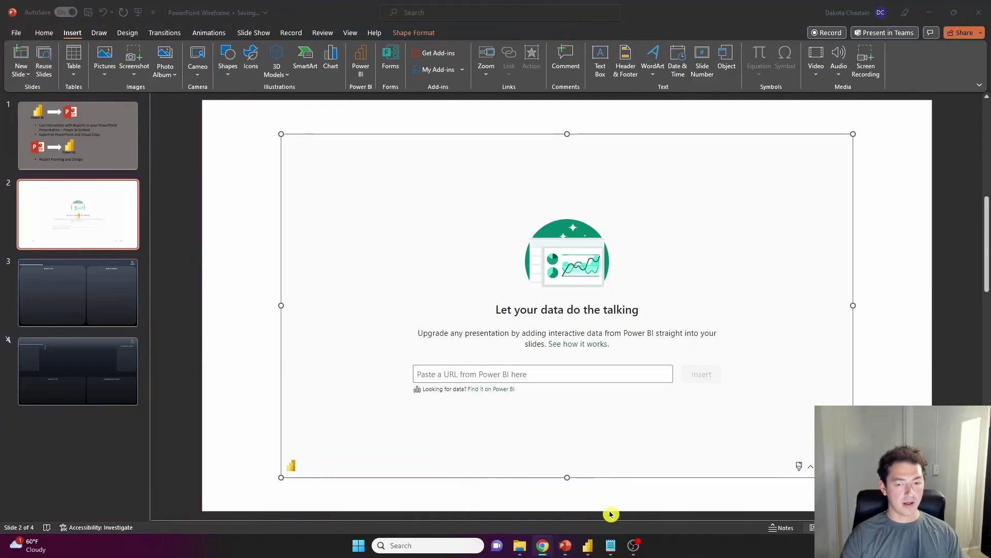
Step: Maximize the browser and get the Embed live data in PowerPoint link for the Stock_Screener page
left_click_drag(973, 31, 491, 5)
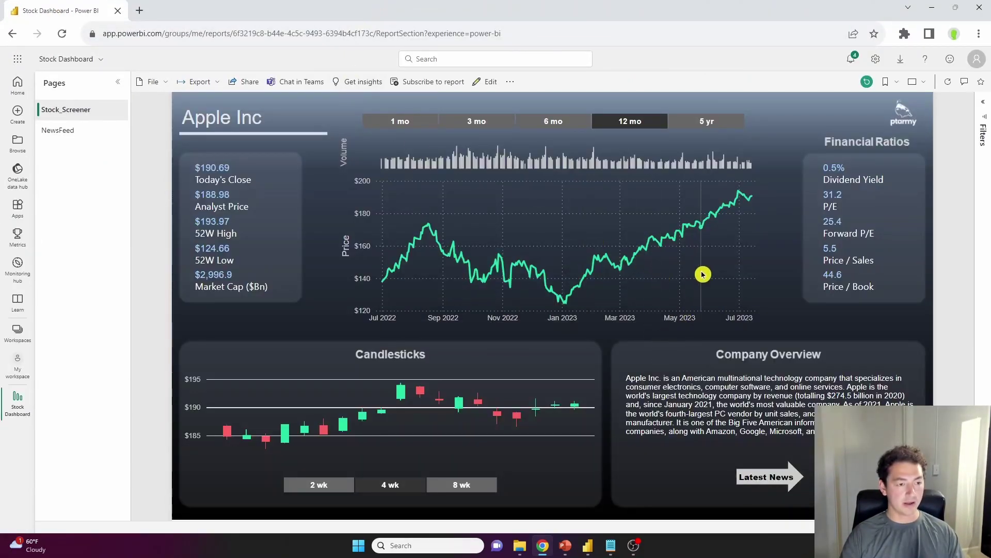
mouse_move(674, 245)
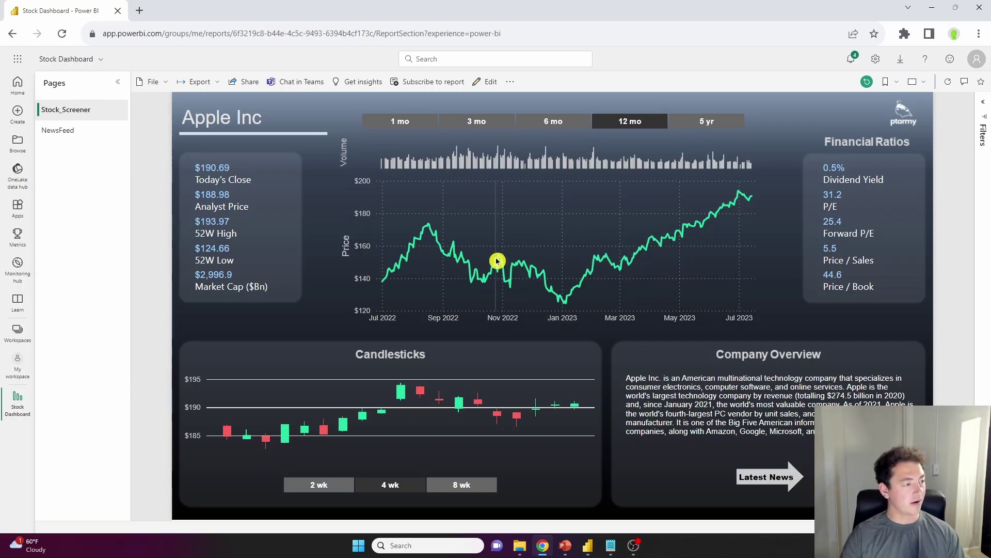
left_click(218, 85)
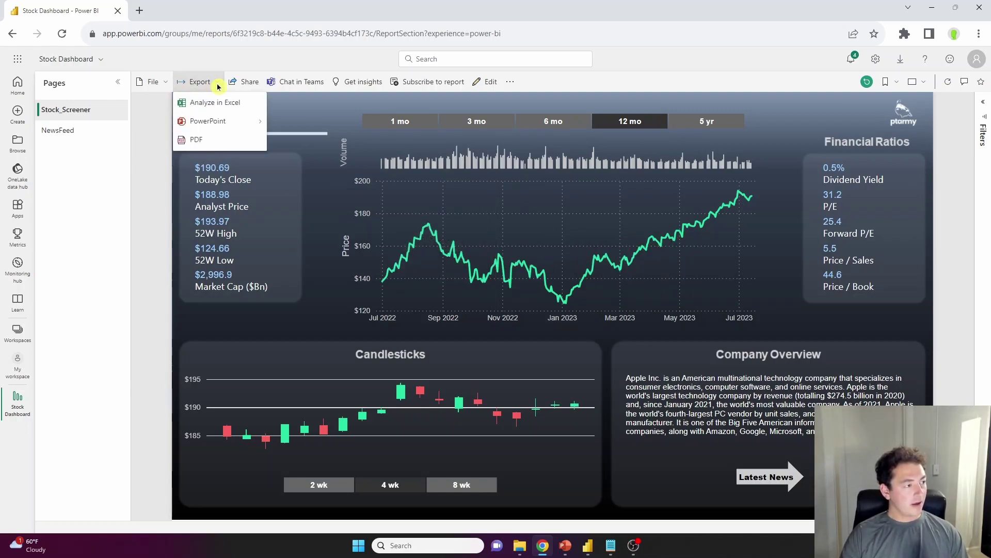
mouse_move(212, 127)
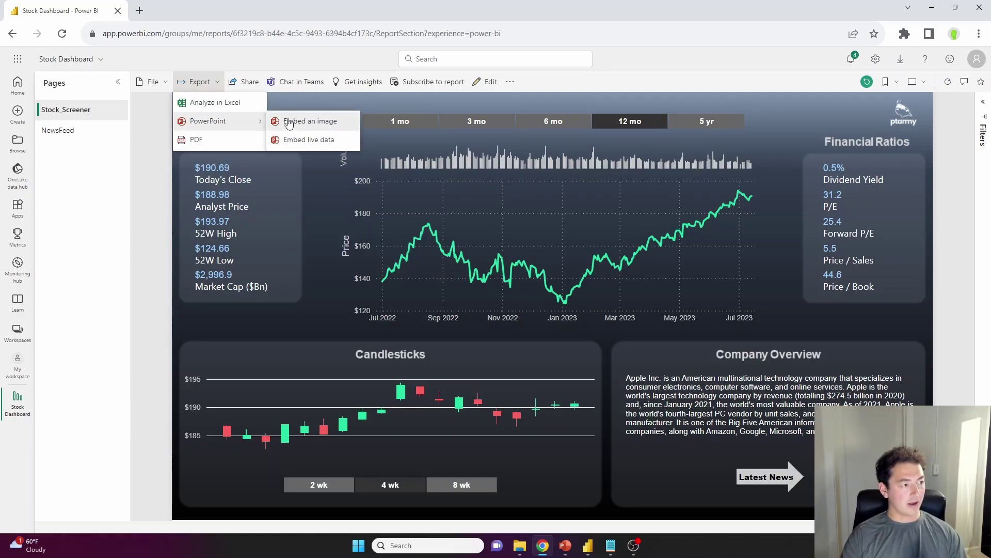
left_click(308, 140)
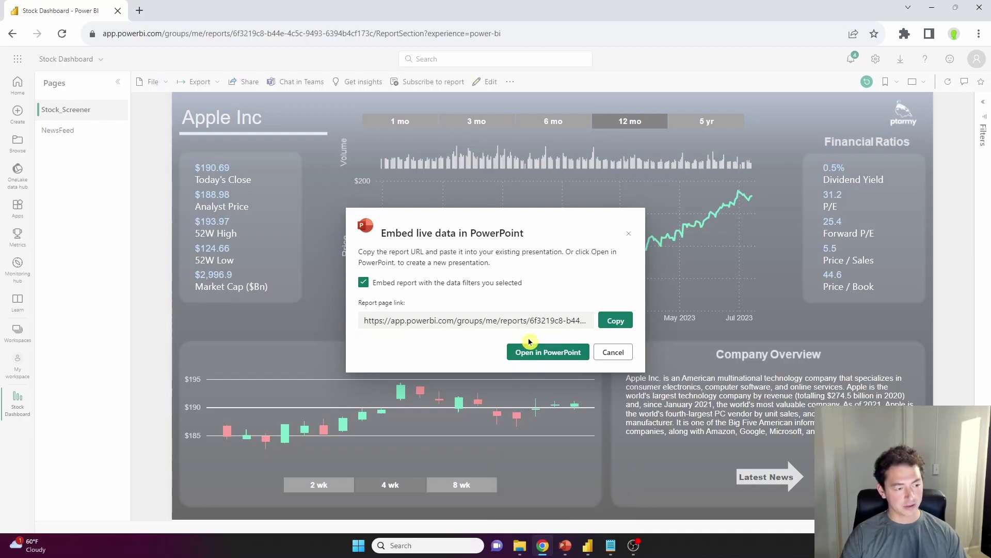
Step: Paste the copied report link into slide 2's Power BI frame and insert the live report
left_click(568, 548)
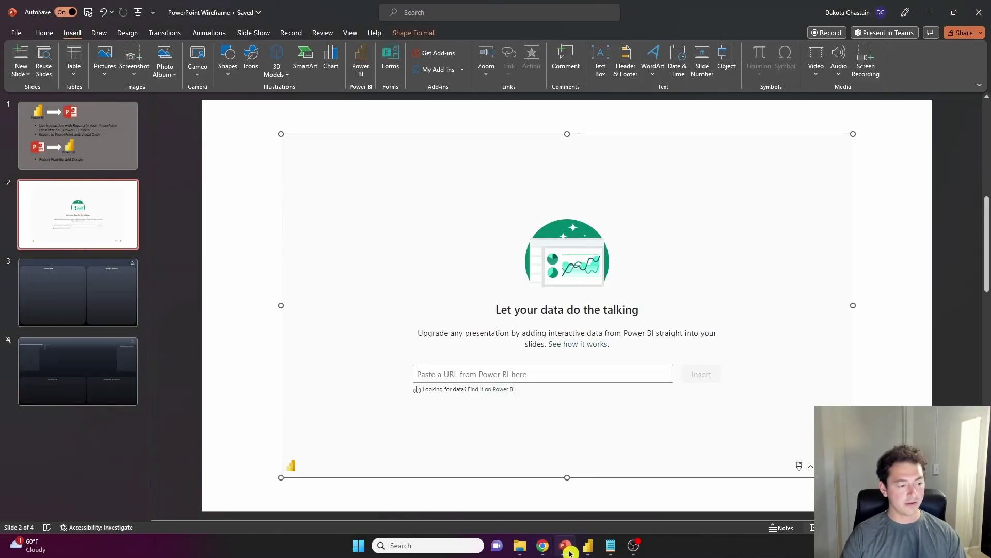
left_click(477, 372)
key("ctrl+v")
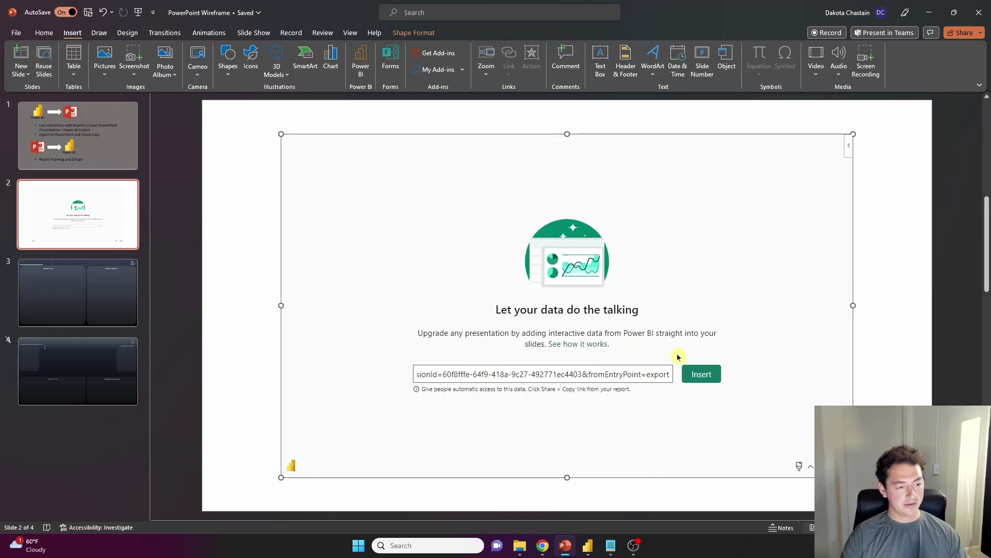
left_click(699, 374)
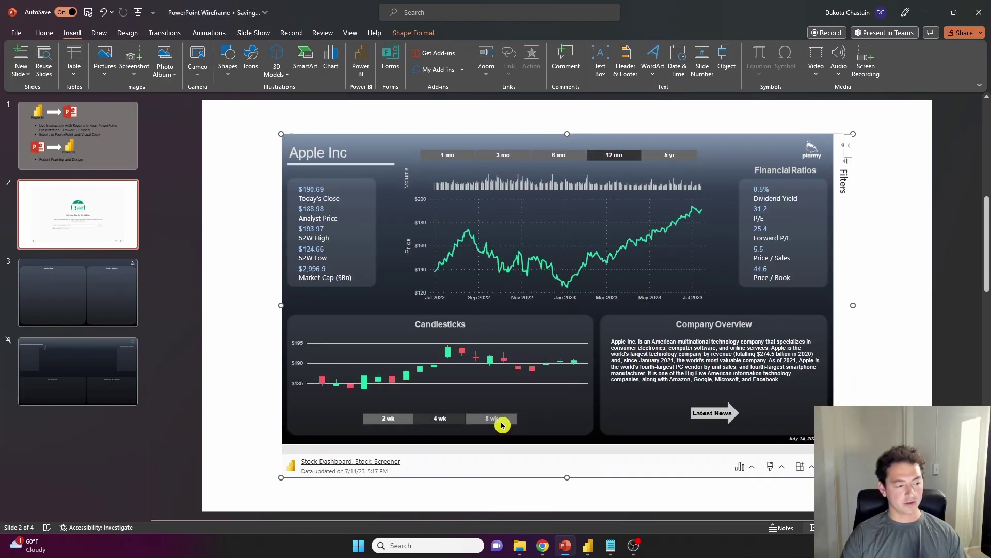
Step: Show 8-week candlesticks and 6 months of price, then switch to the Latest News page
left_click(500, 424)
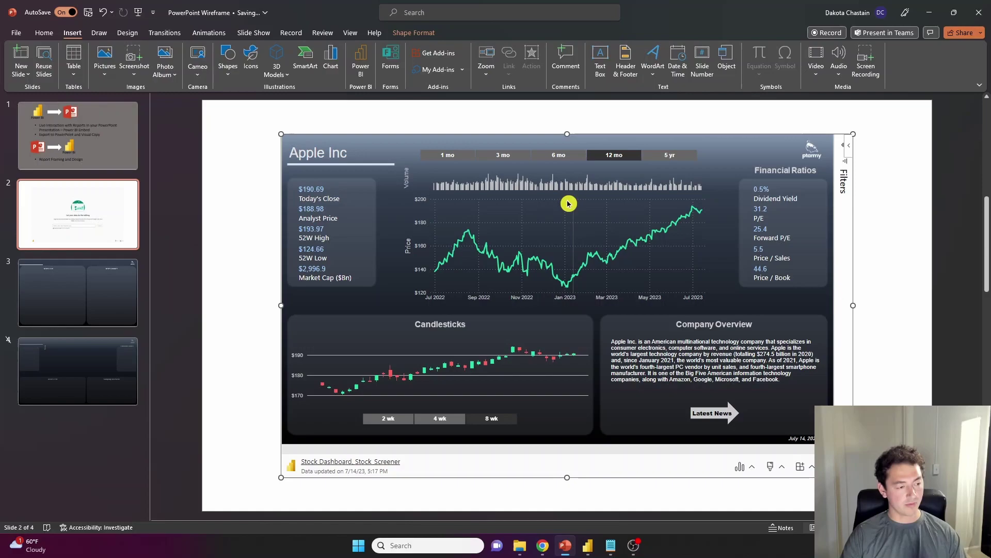
left_click(559, 155)
mouse_move(639, 229)
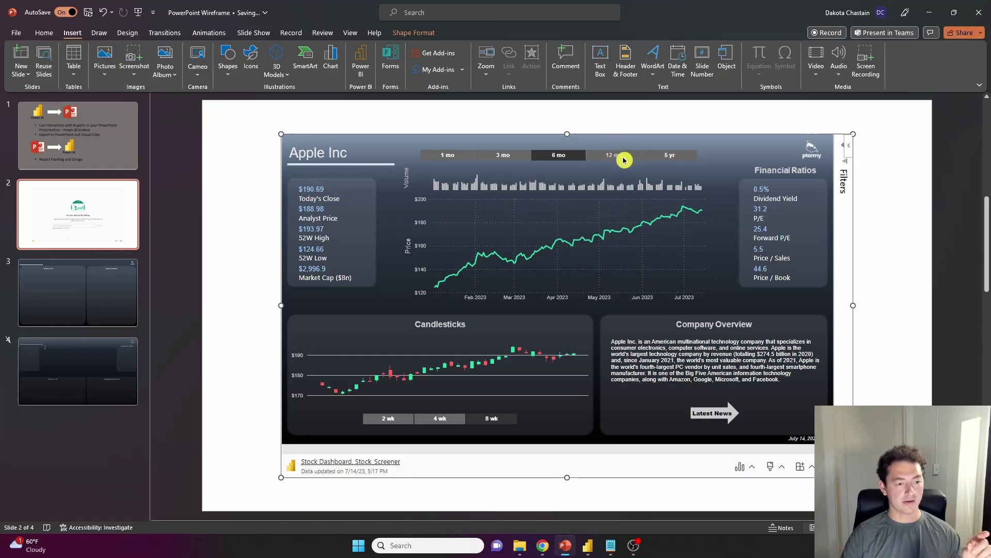
left_click(712, 413)
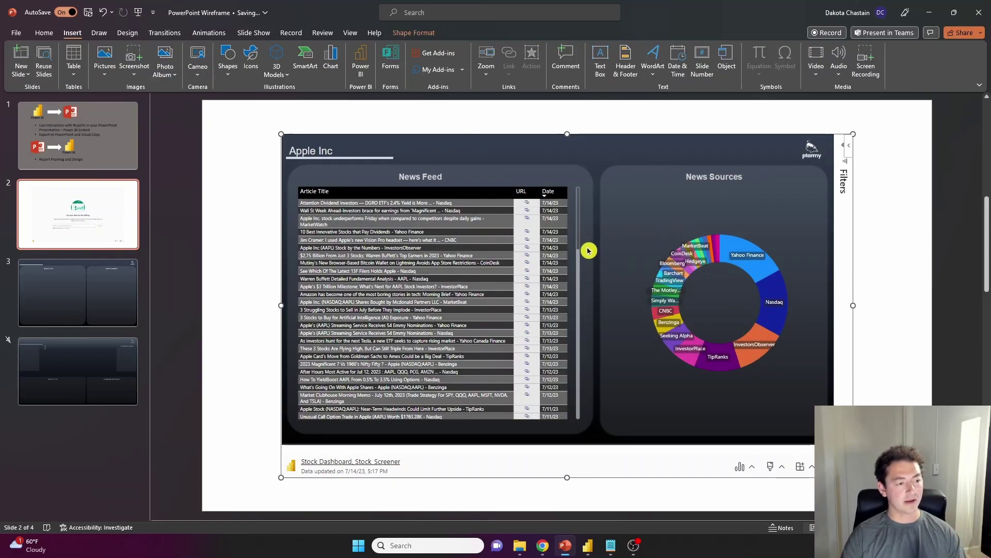
Step: Open the linked Apple Inc. article from the News Feed table and scroll through it on MarketWatch
left_click(527, 222)
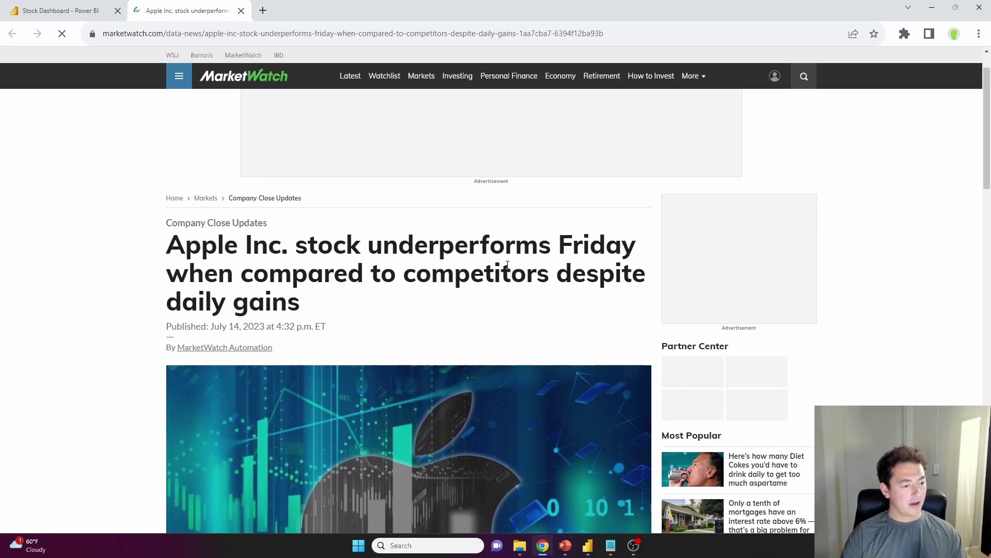
scroll(507, 266, "down", 3)
scroll(508, 269, "down", 7)
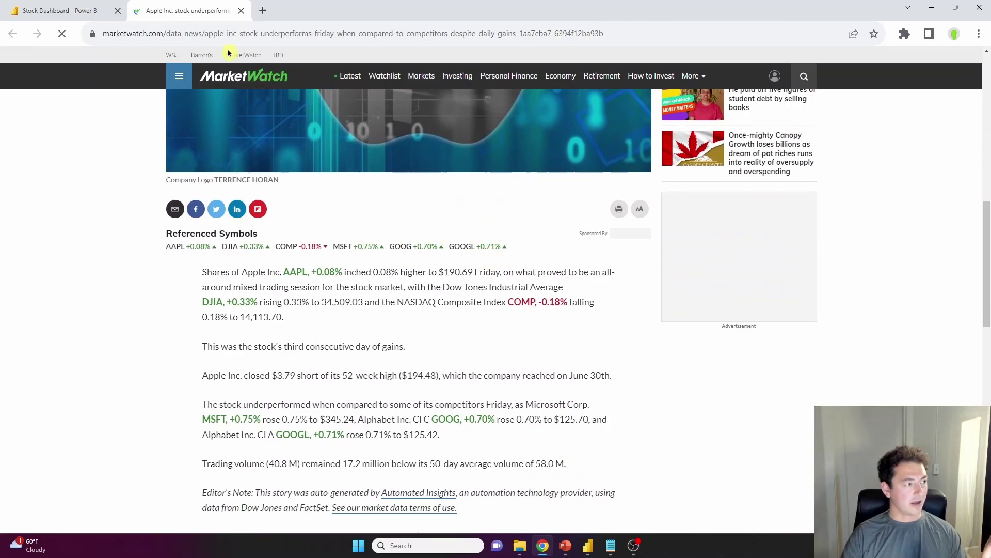
Step: From the Stock Dashboard report, use Open in PowerPoint and allow the browser to launch PowerPoint
left_click(78, 10)
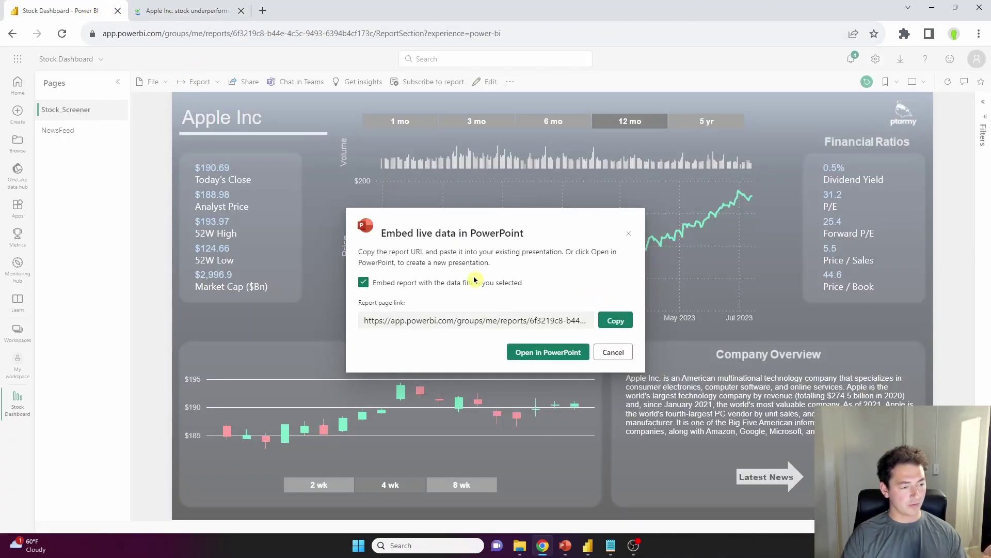
left_click(562, 358)
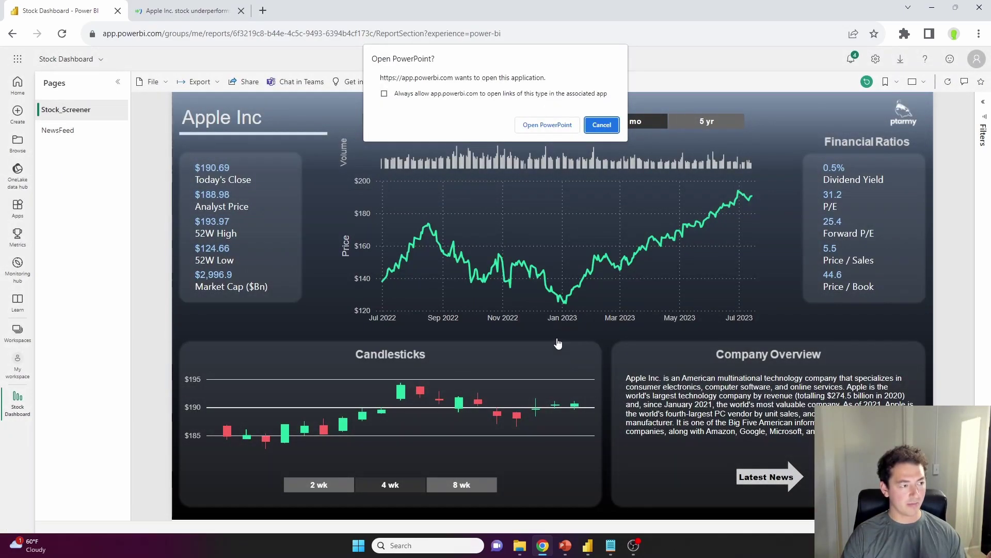
left_click(541, 129)
mouse_move(470, 250)
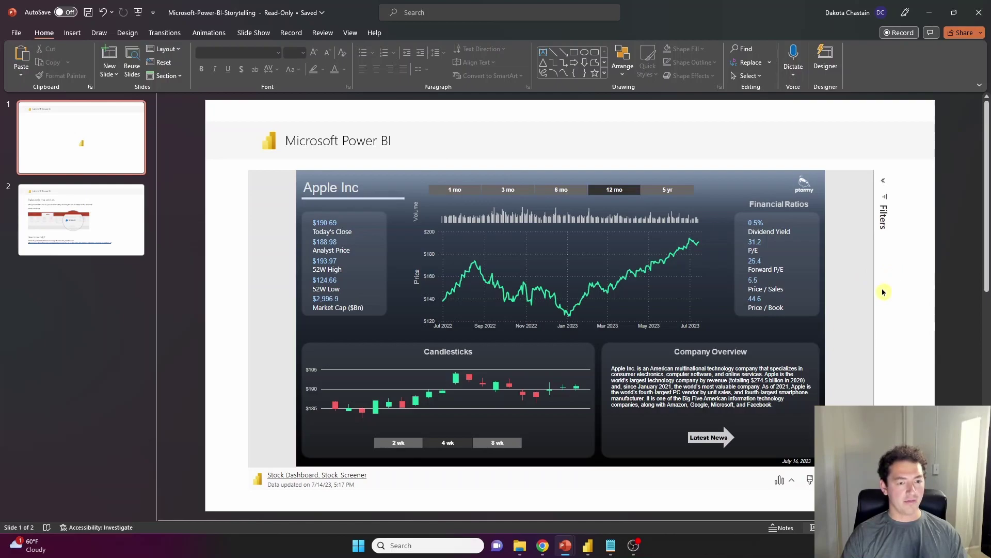
Step: Close the Microsoft-Power-BI-Storytelling presentation with Don't Save, returning to the Wireframe deck
left_click(861, 291)
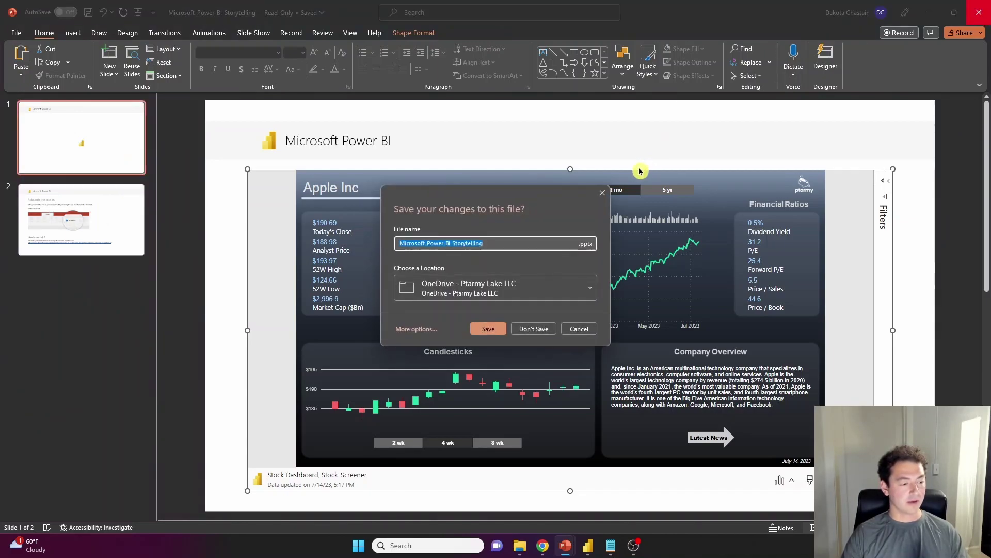
left_click(542, 326)
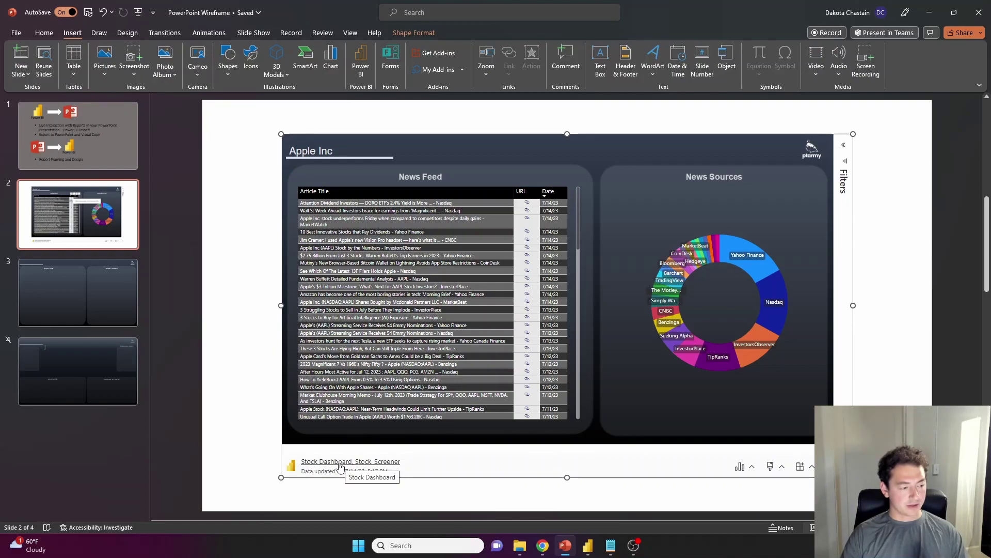
Step: Check the report in the browser, return to PowerPoint, and toggle the embedded report's filters pane
left_click(340, 467)
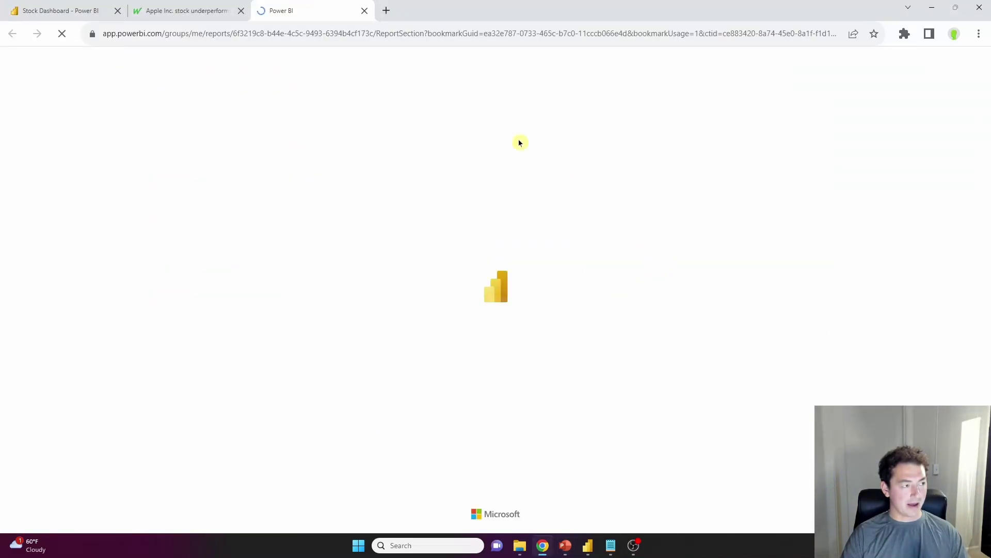
left_click(932, 7)
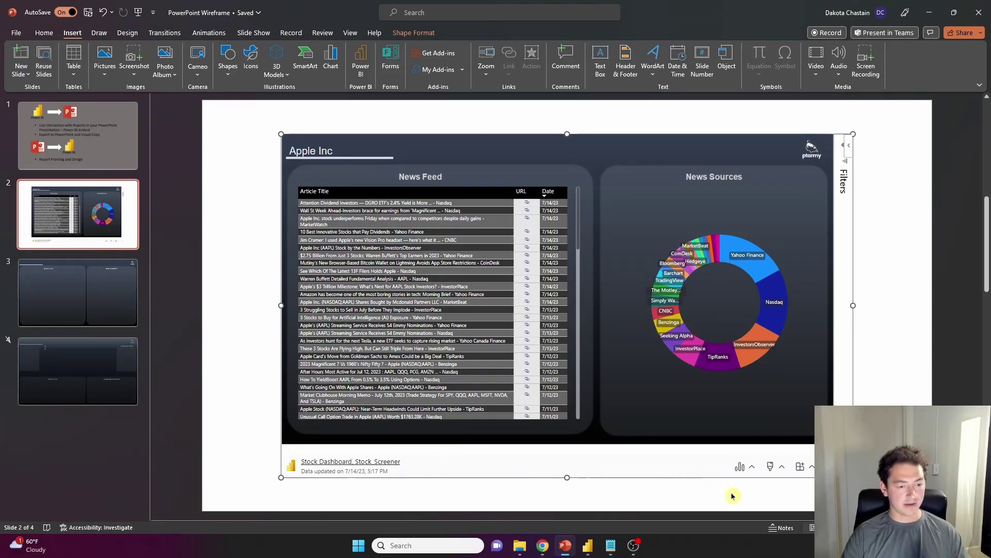
left_click(826, 466)
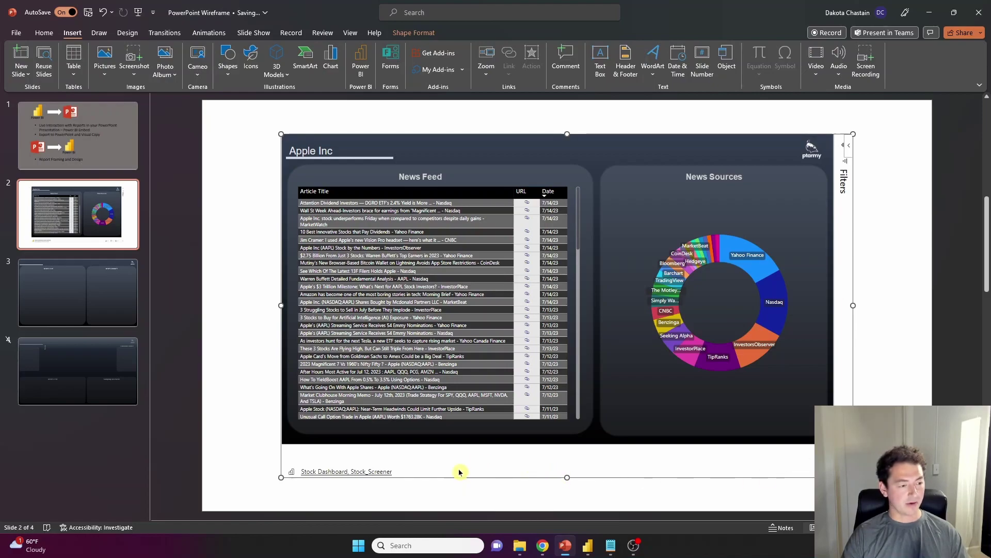
left_click(846, 189)
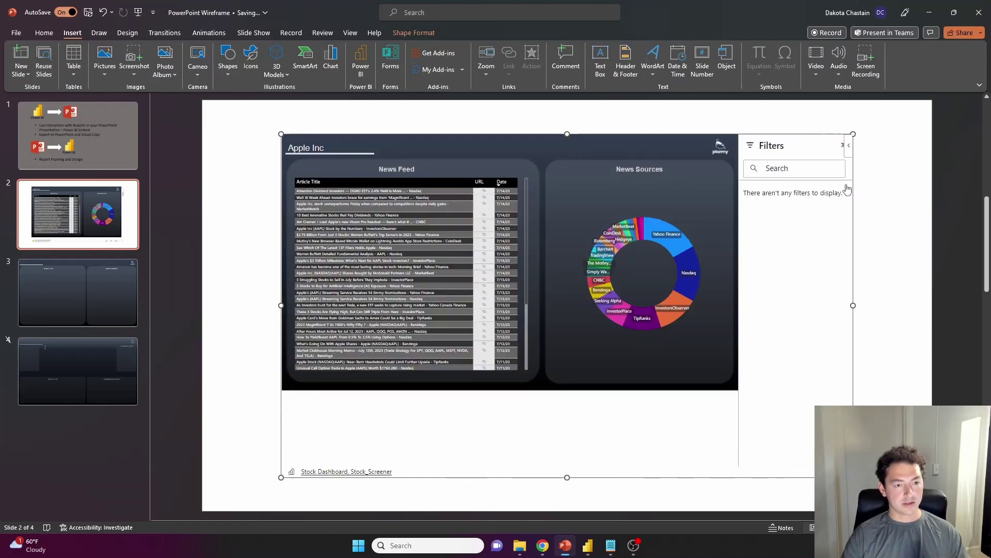
left_click(772, 154)
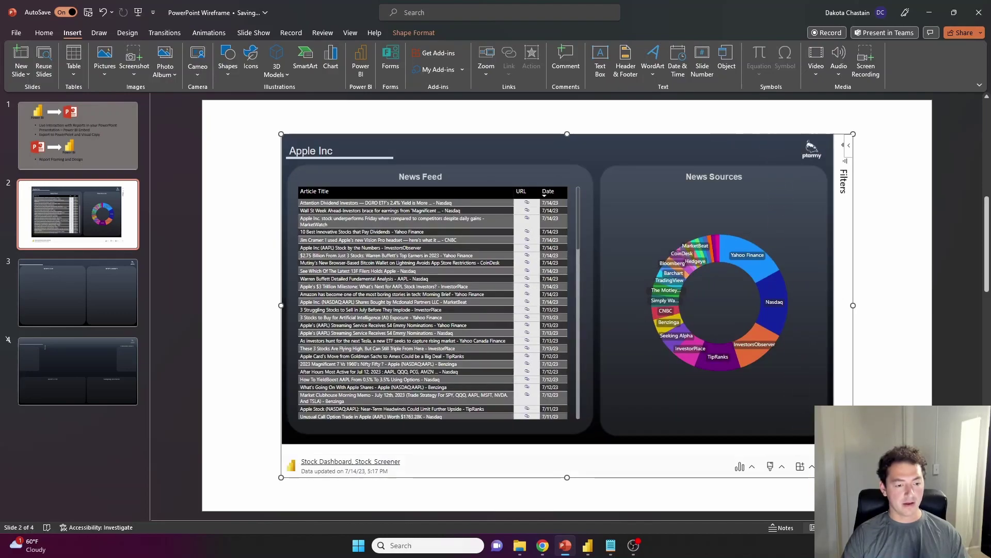
Step: Reset all changes so the embedded report returns to its Apple Inc overview page
left_click(752, 468)
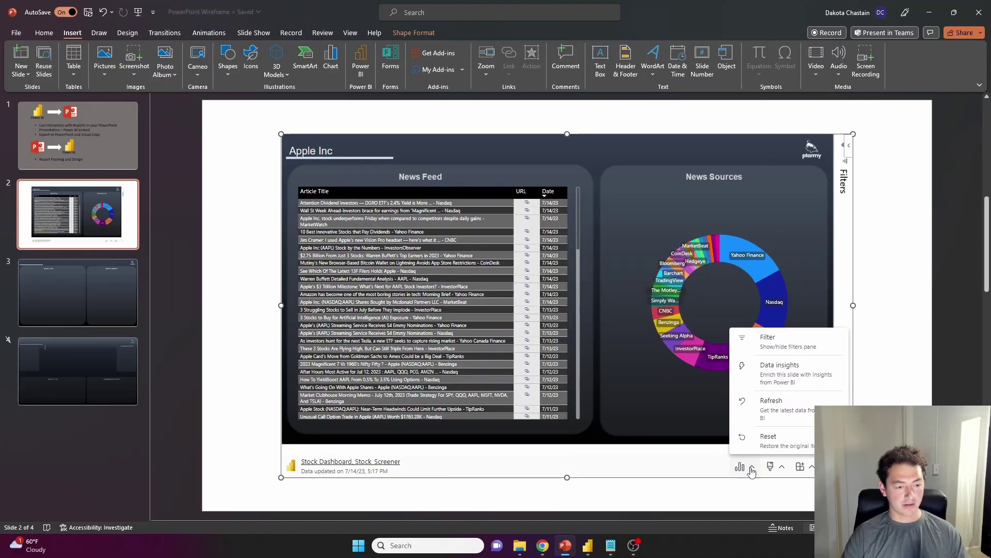
left_click(778, 440)
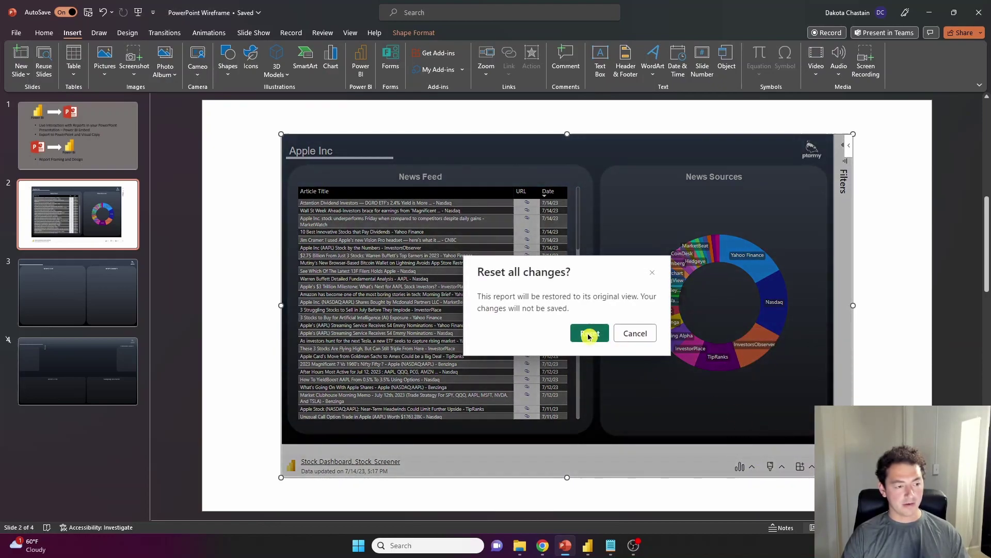
left_click(588, 335)
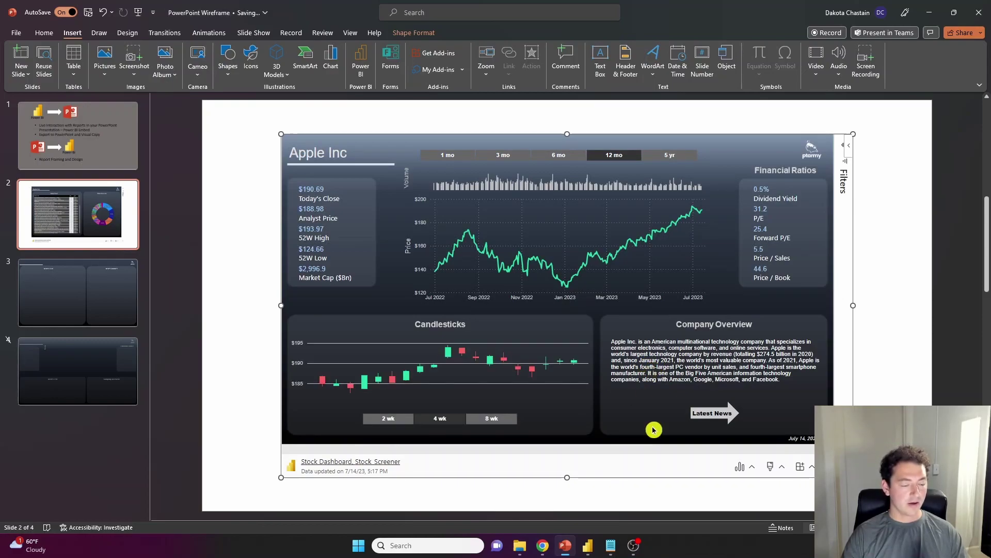
Step: Refresh the embedded report's data, then paste its Apple price-trend and volume insights onto slide 2
left_click(749, 468)
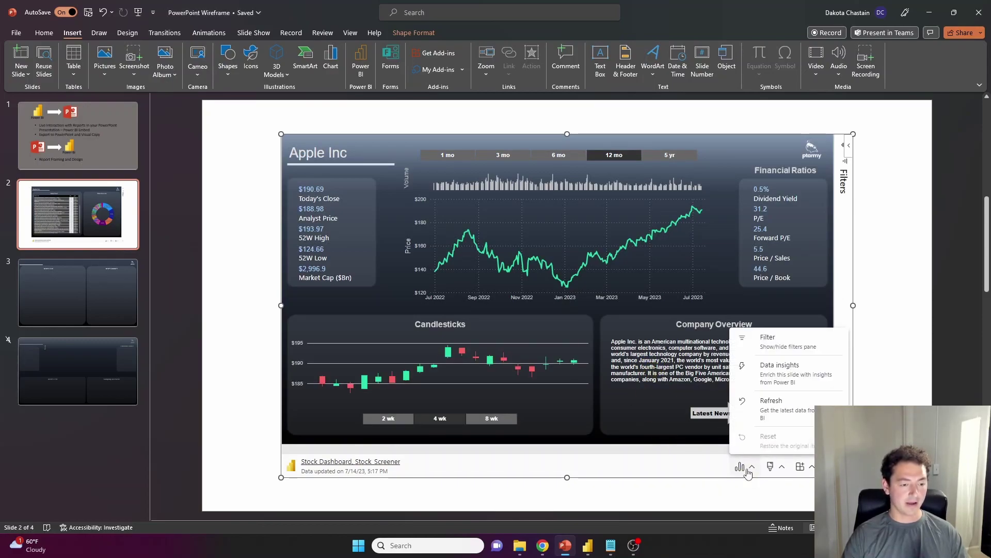
left_click(773, 407)
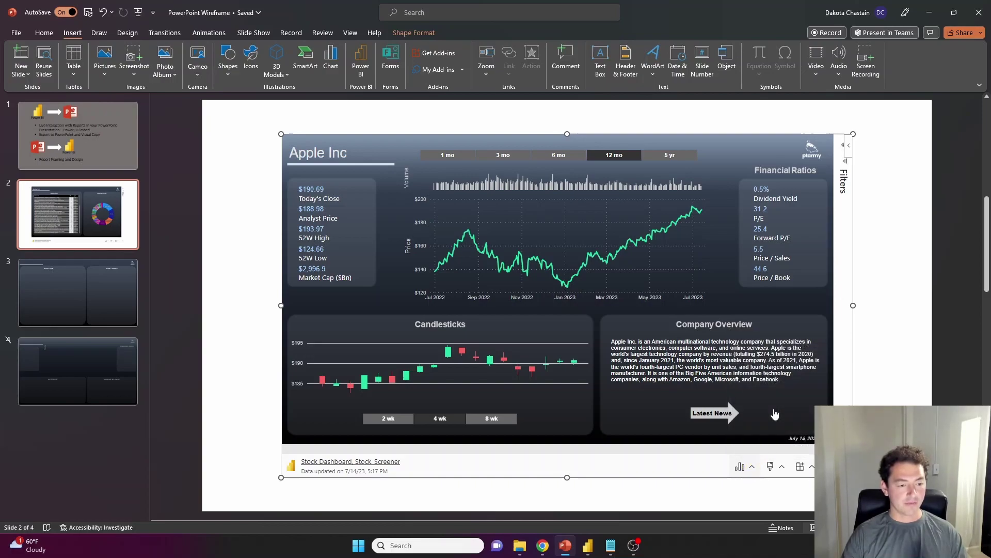
left_click(752, 467)
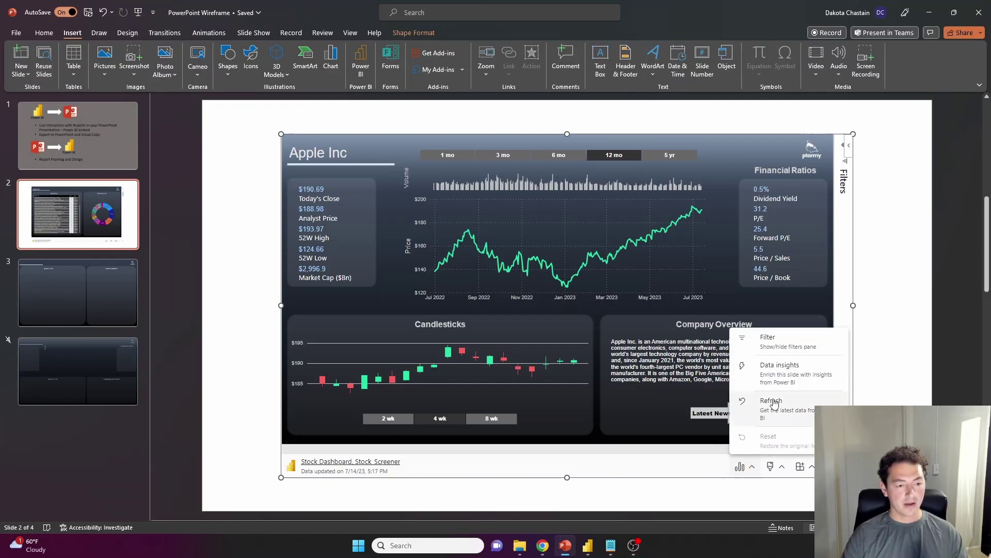
left_click(777, 373)
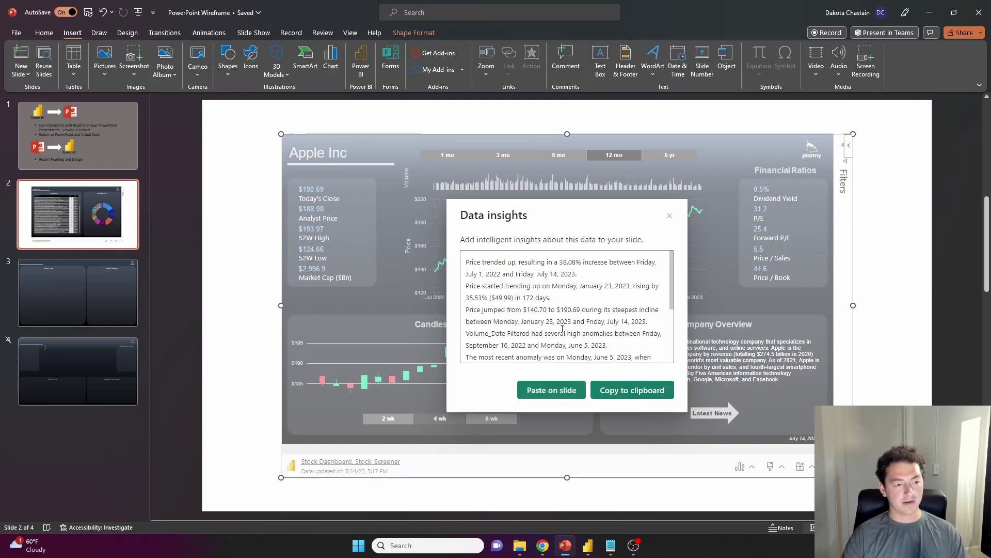
scroll(581, 329, "down", 2)
scroll(581, 329, "up", 2)
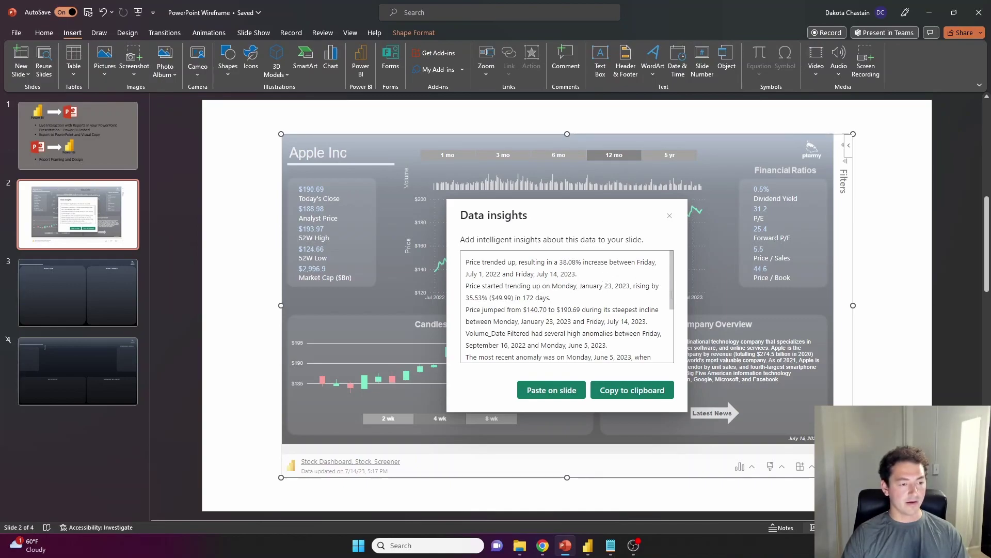
left_click_drag(671, 292, 674, 345)
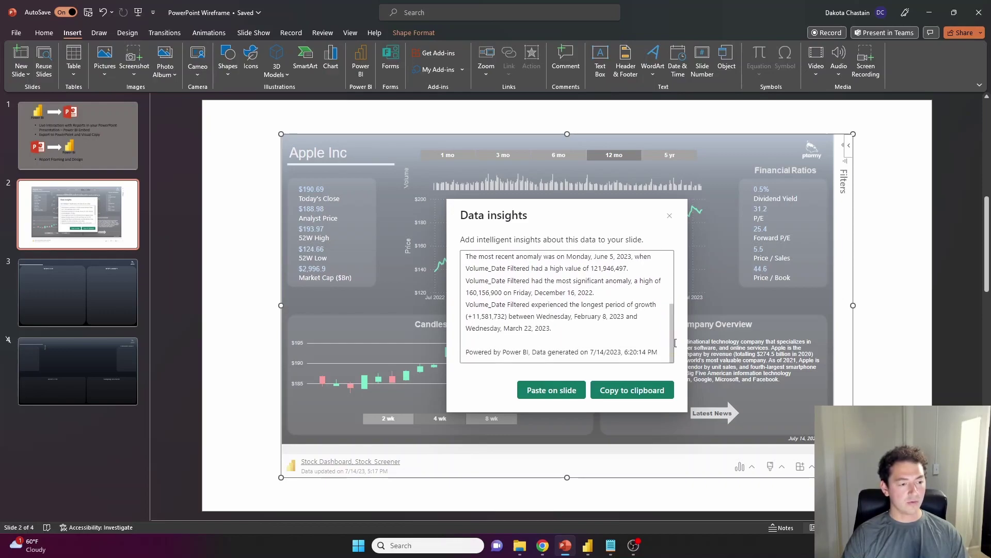
left_click(550, 393)
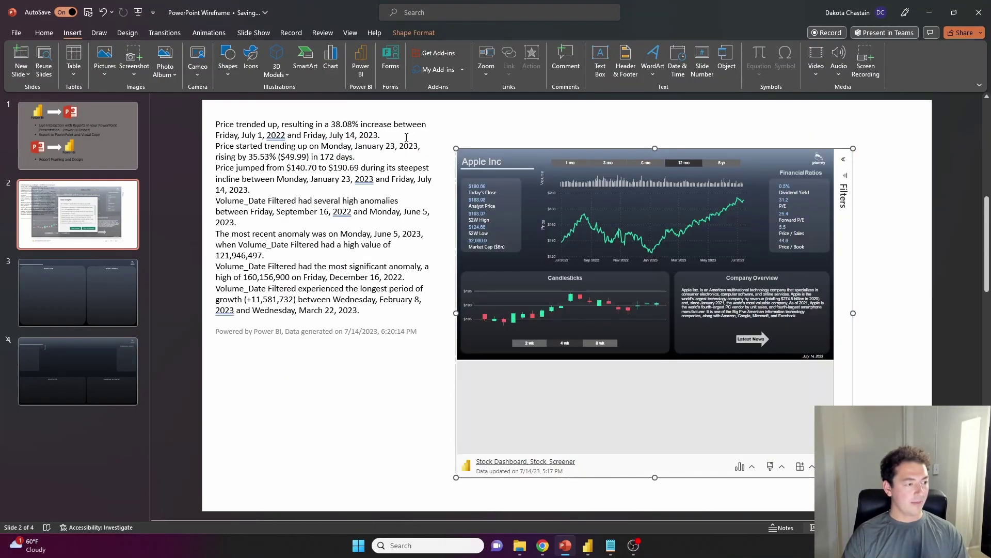
Step: Move the pasted insights text box lower, beside the embedded report on the left
left_click(406, 137)
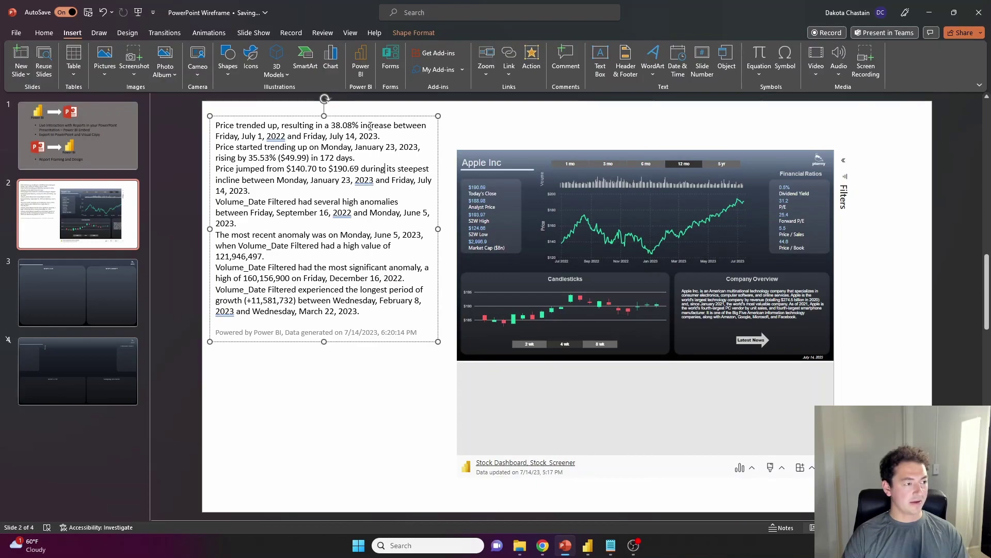
left_click_drag(367, 119, 376, 196)
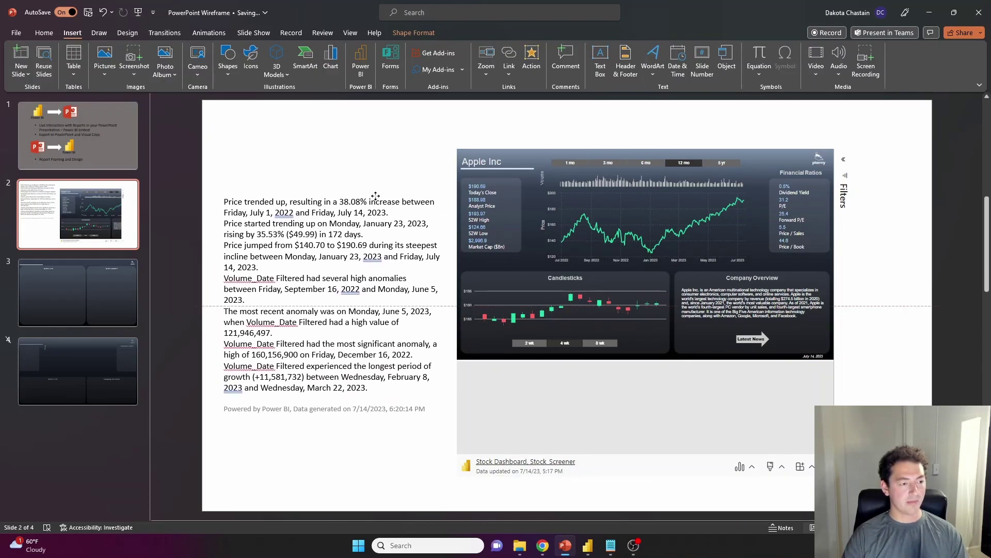
left_click(519, 150)
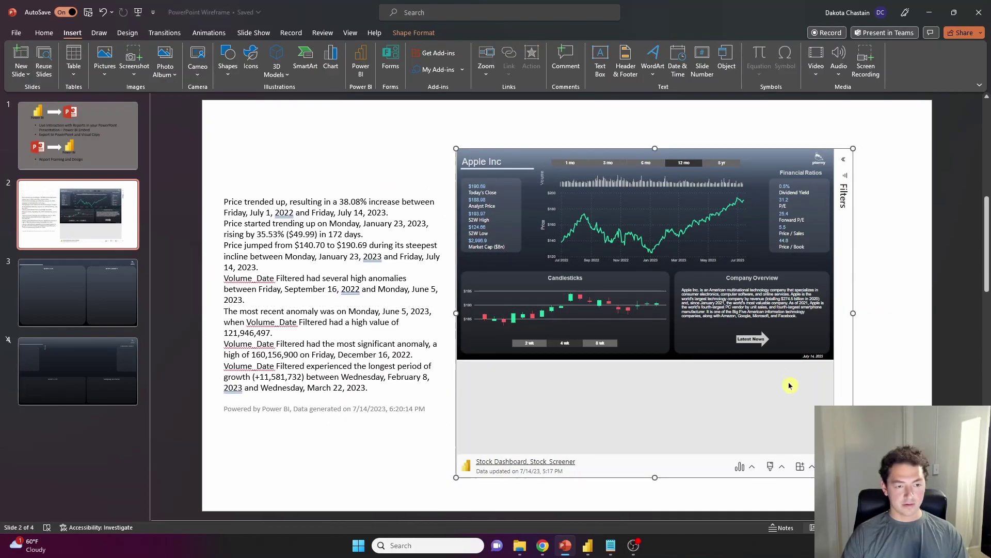
left_click(782, 468)
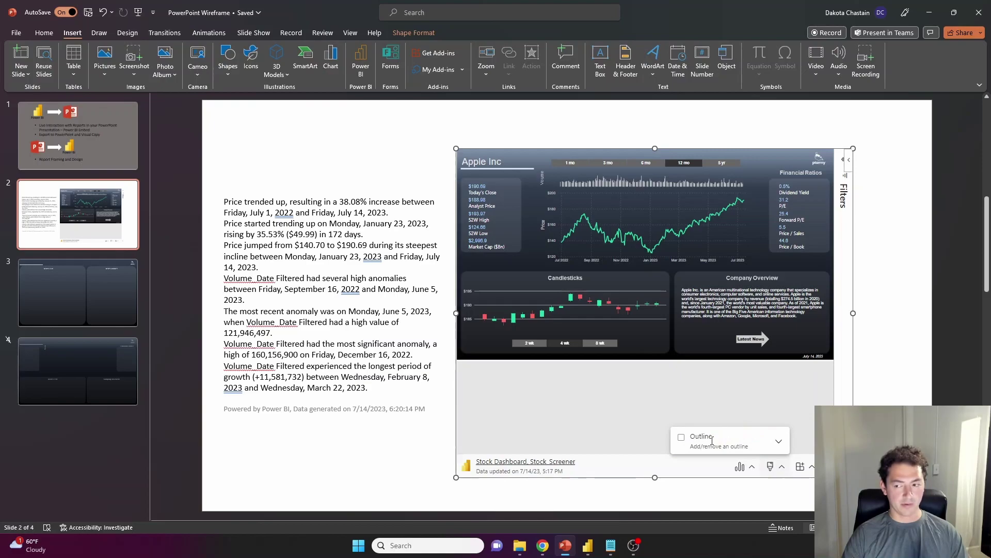
Step: Outline the embedded report in magenta at 8 px width, then return to slide 1
left_click(686, 441)
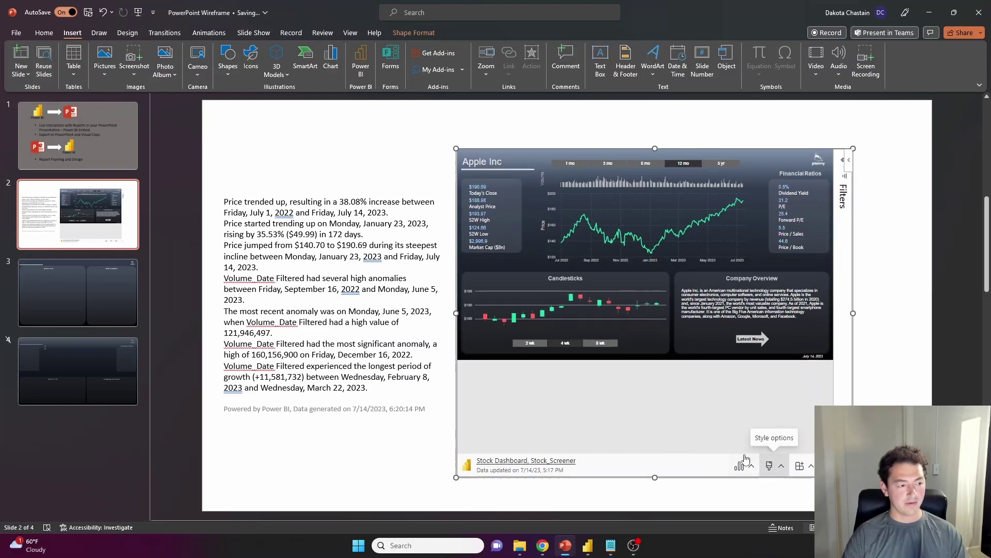
key("Escape")
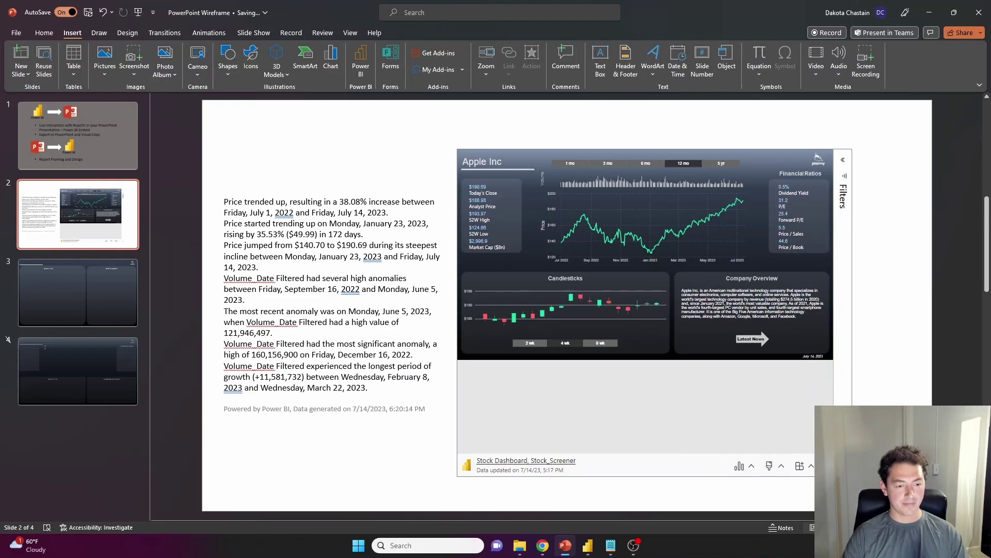
left_click(783, 465)
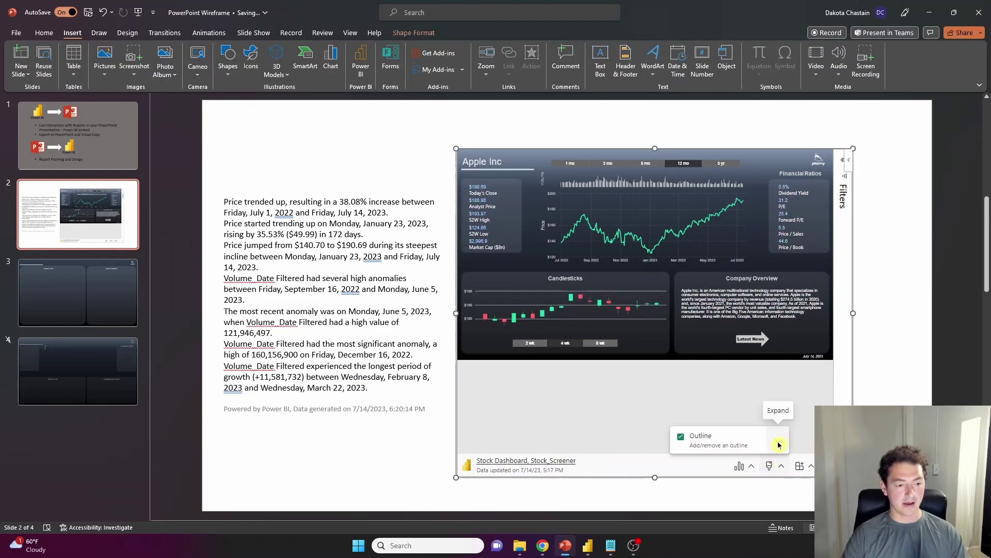
left_click(779, 445)
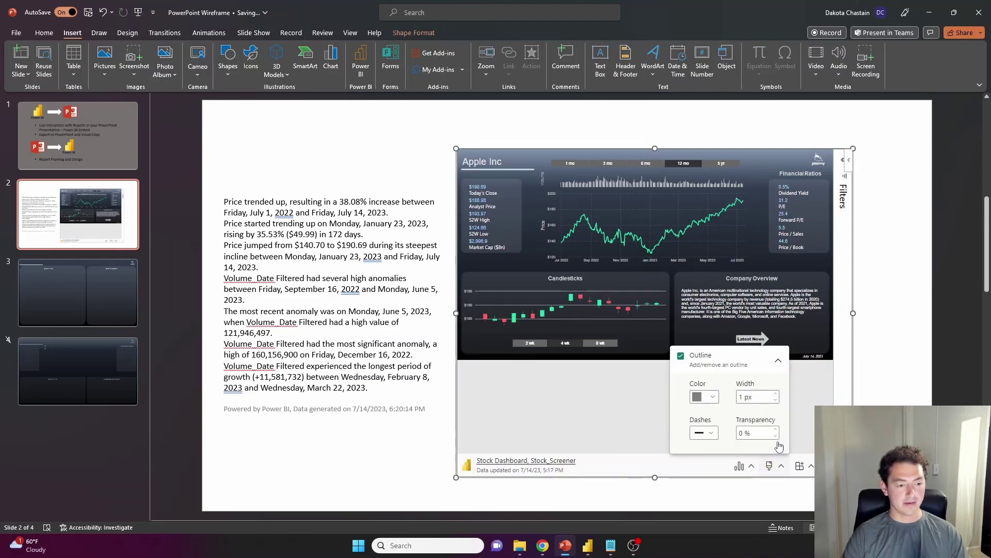
left_click(713, 398)
left_click(727, 348)
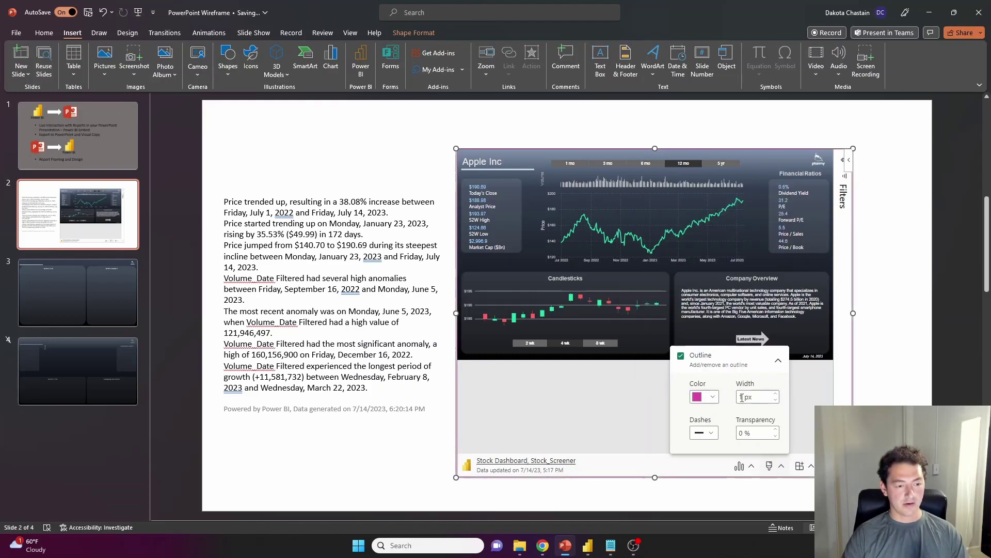
type("8")
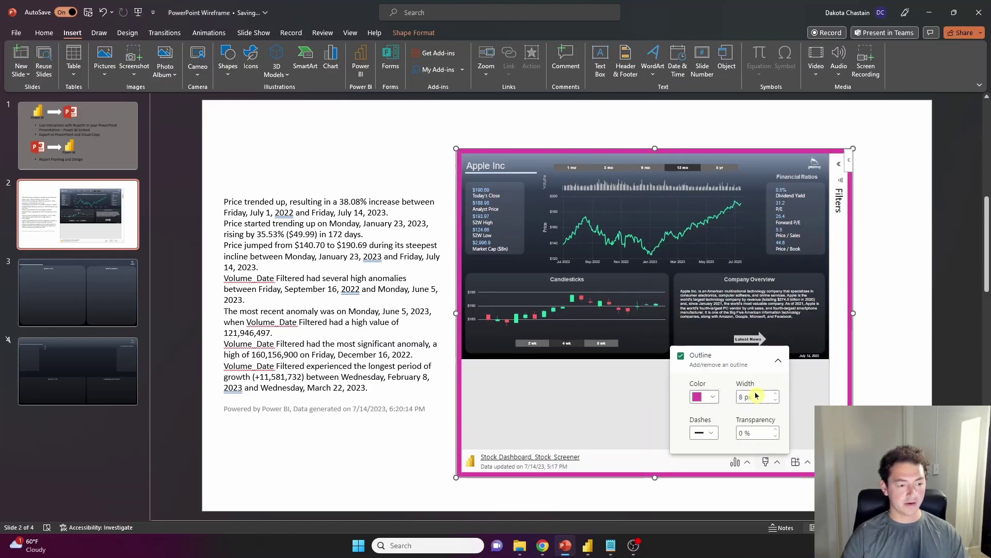
left_click(713, 433)
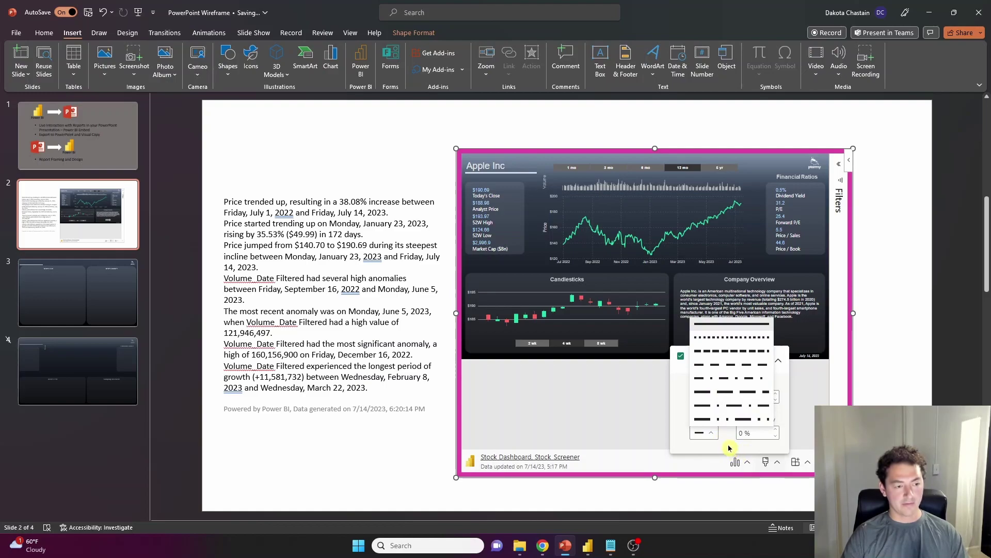
left_click(729, 447)
left_click(841, 400)
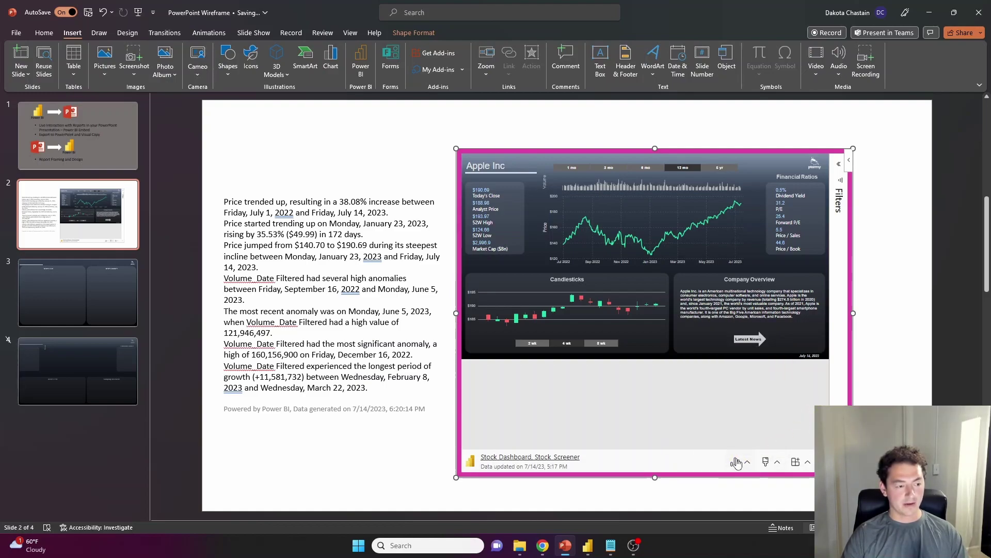
key("Page_Up")
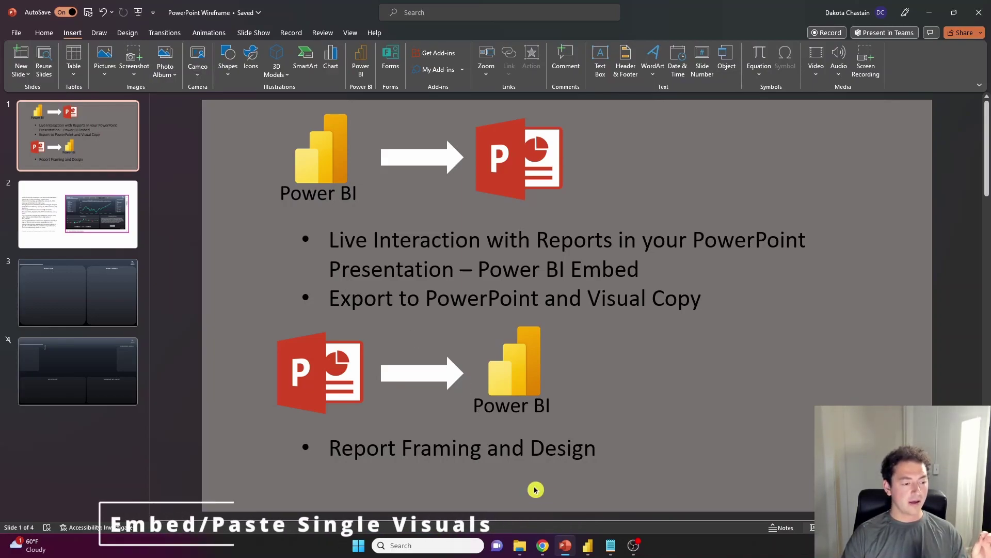
Step: Open the NewsFeed page in the browser and spotlight its News Feed table visual
left_click(543, 546)
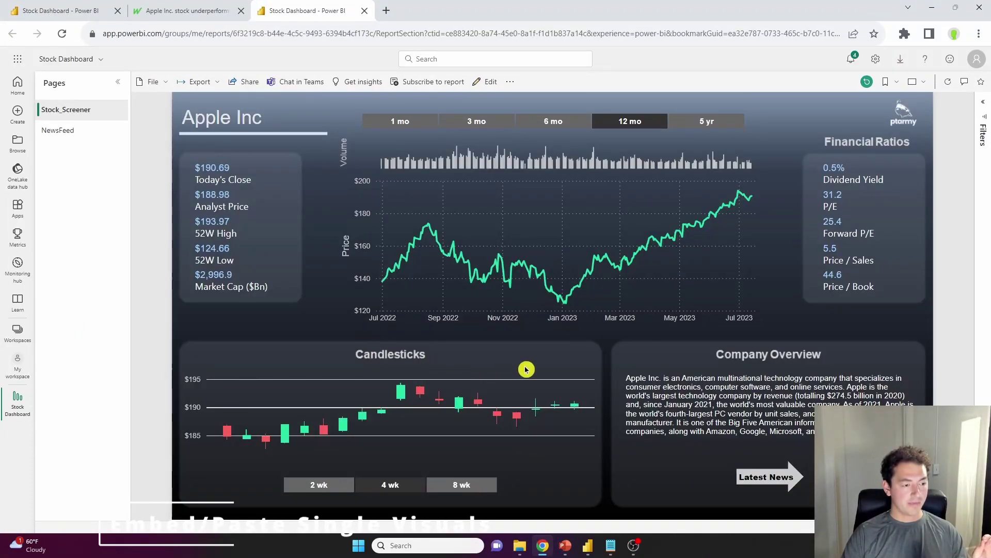
left_click(76, 131)
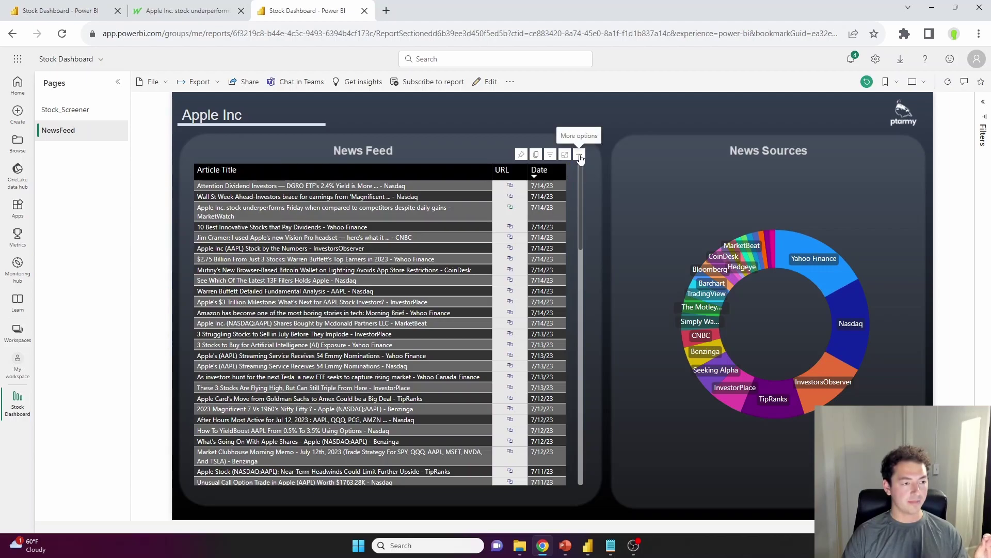
left_click(580, 156)
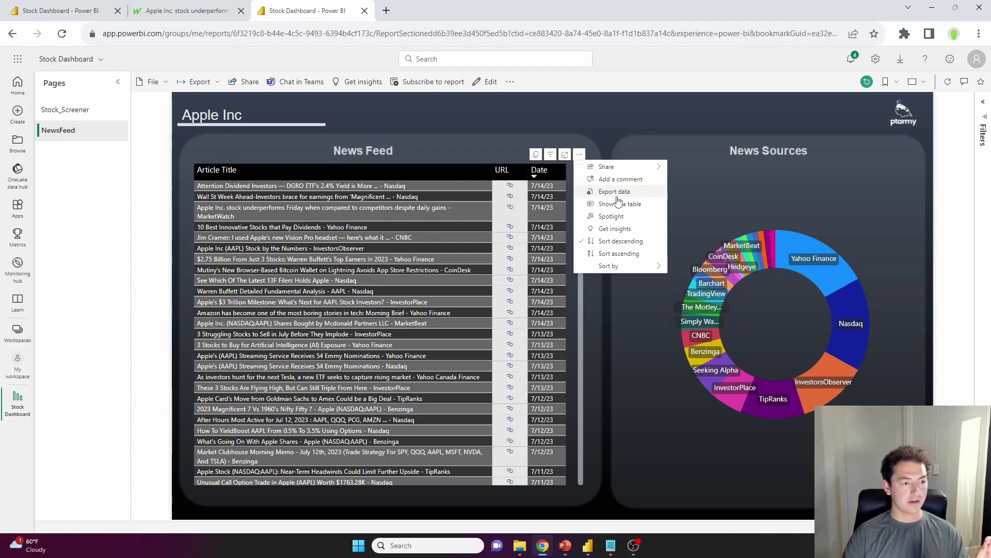
left_click(611, 216)
Step: Switch to the read-only Storytelling presentation and scroll through it
key("alt+Tab")
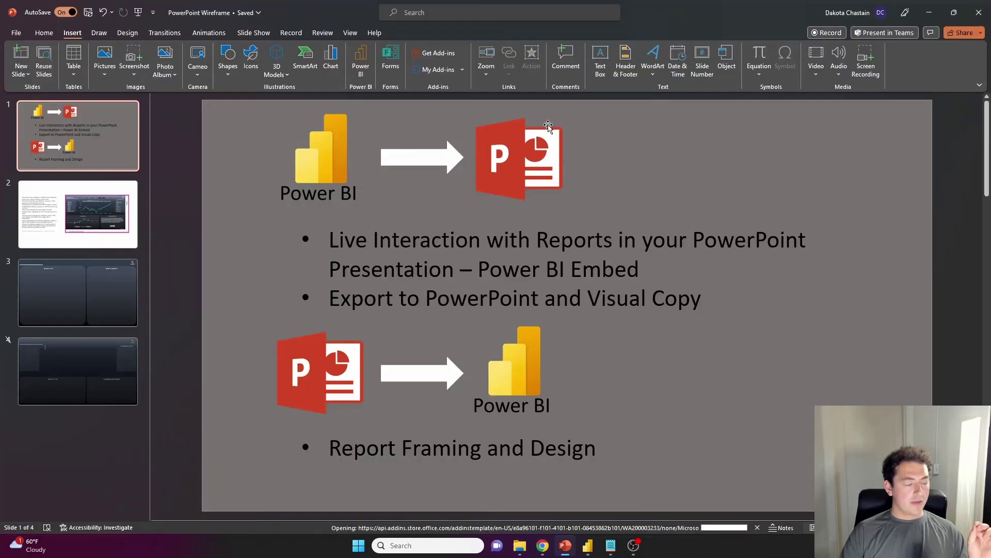
key("alt+Tab")
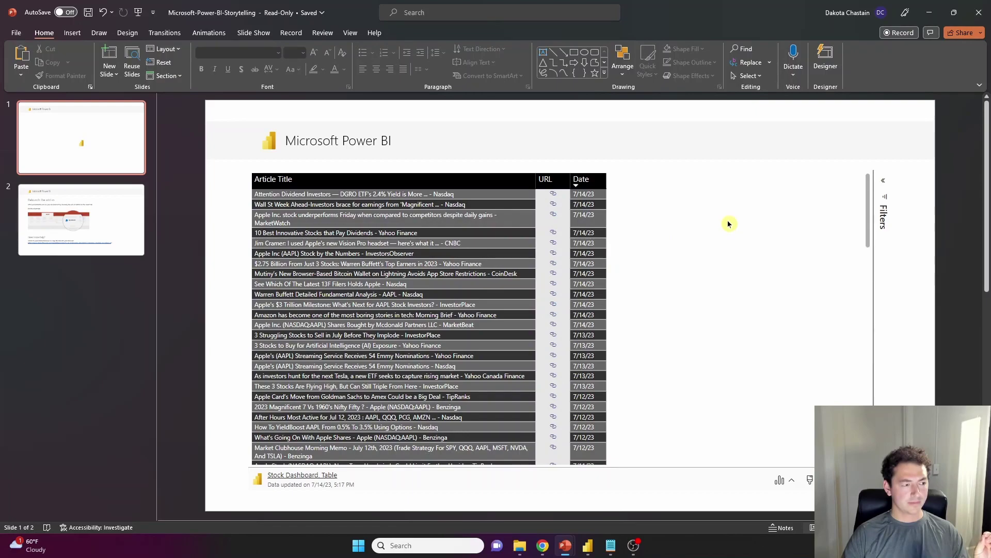
scroll(706, 240, "down", 1)
scroll(707, 239, "up", 1)
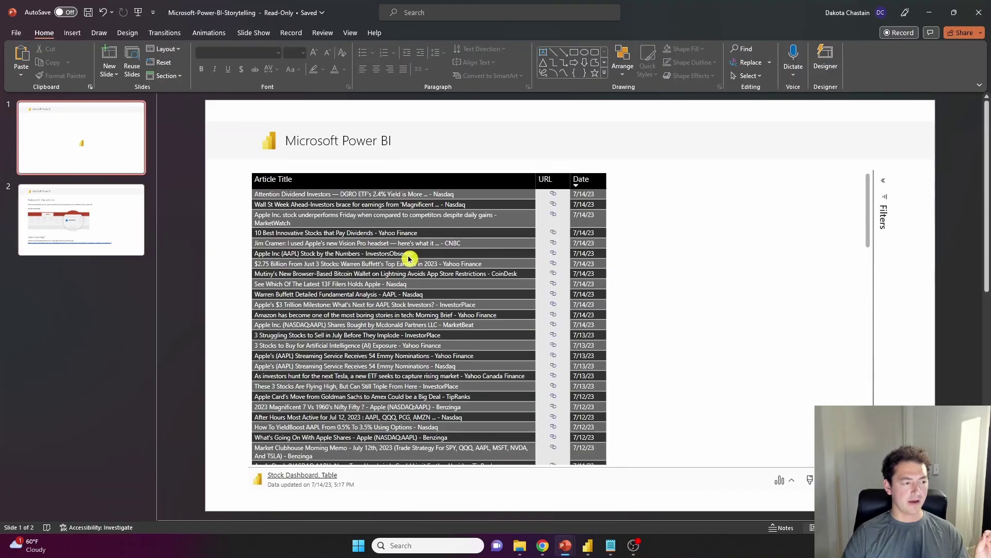
Step: Close the Storytelling presentation without saving and return to the Power BI report
left_click(973, 15)
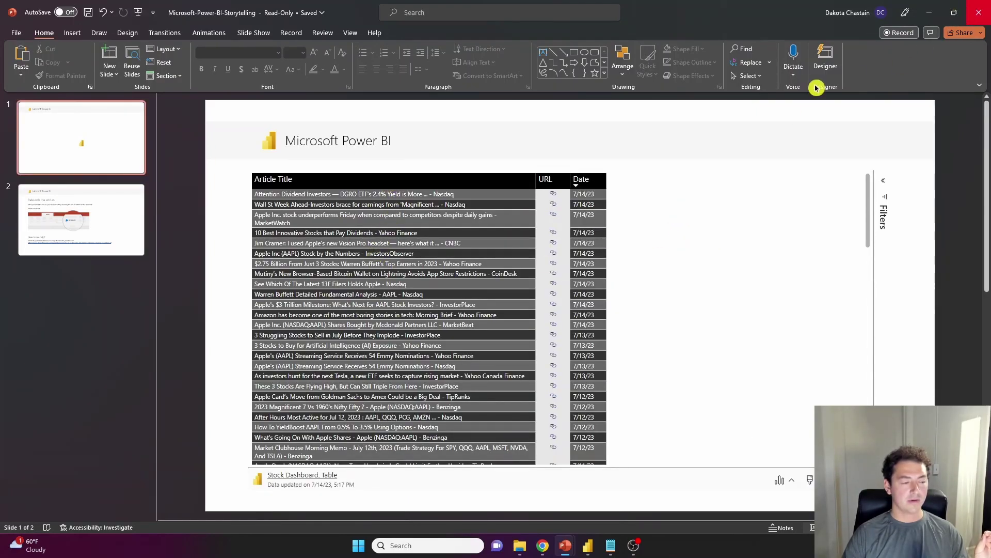
left_click(539, 326)
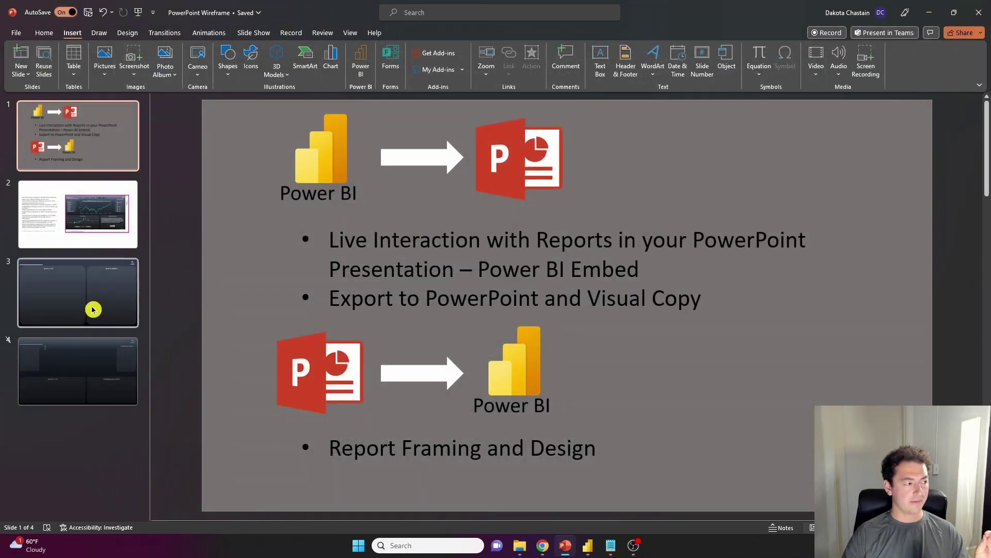
key("alt+Tab")
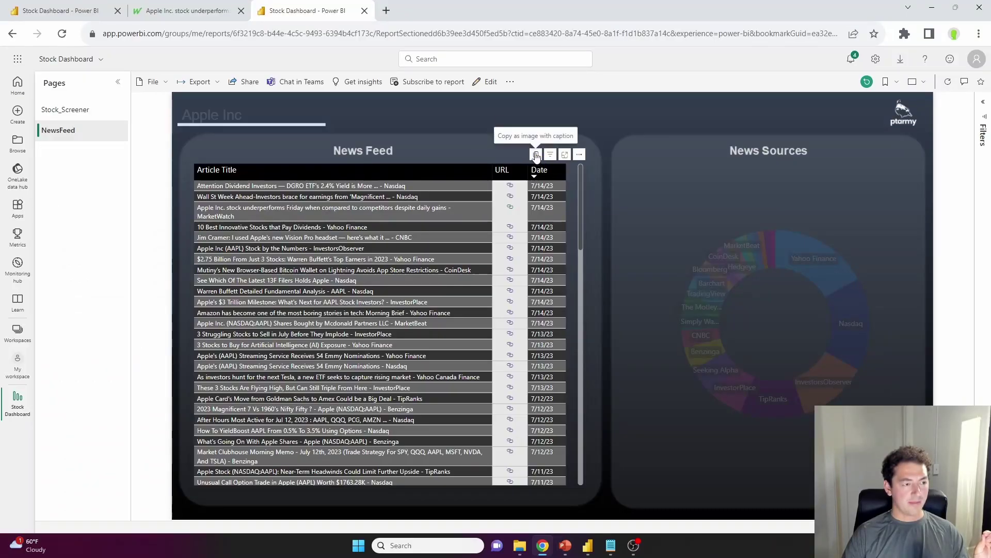
Step: Copy the News Feed table visual as an image with caption, then go back to the Wireframe deck
left_click(536, 156)
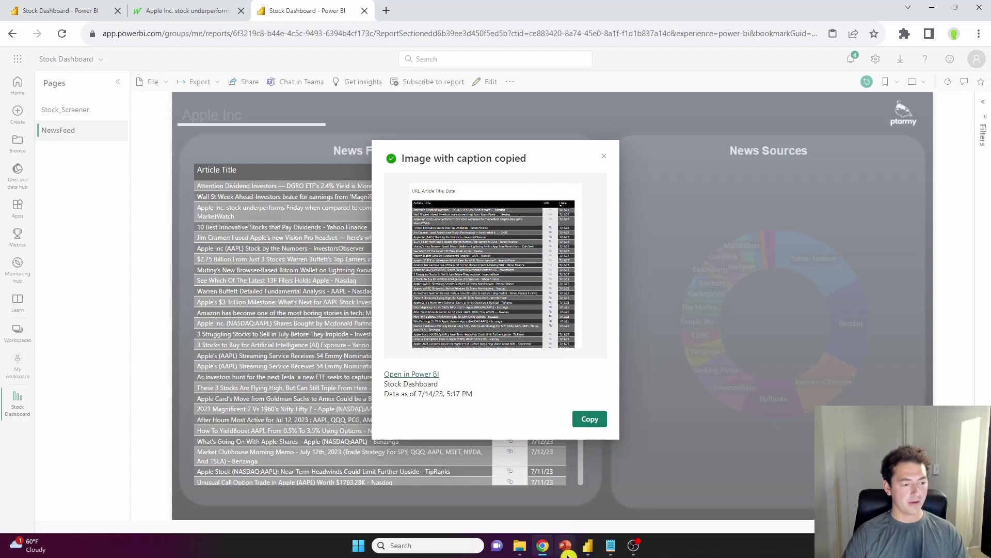
left_click(567, 550)
Step: Add a new slide 3 after slide 2 and paste the News Feed table image with caption
left_click(116, 245)
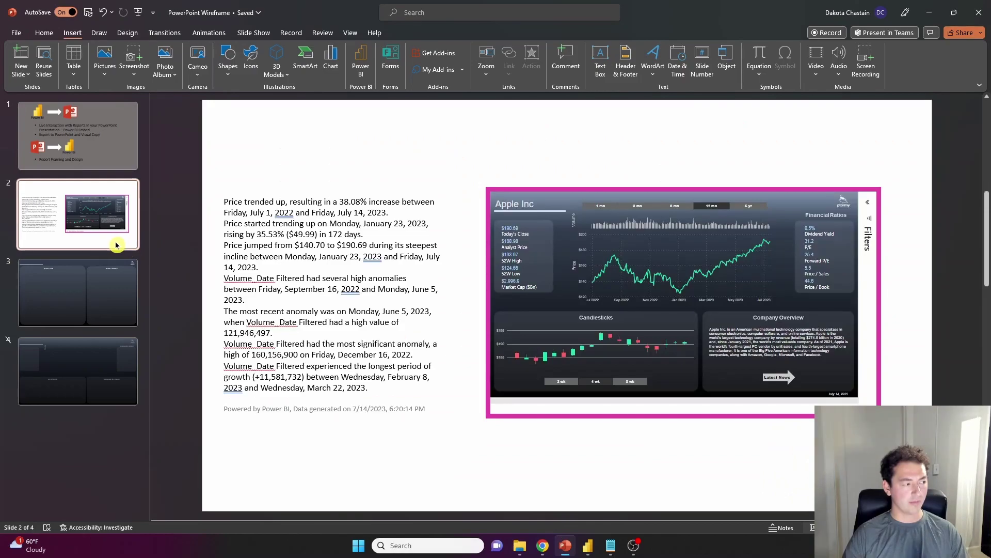
right_click(116, 245)
left_click(155, 351)
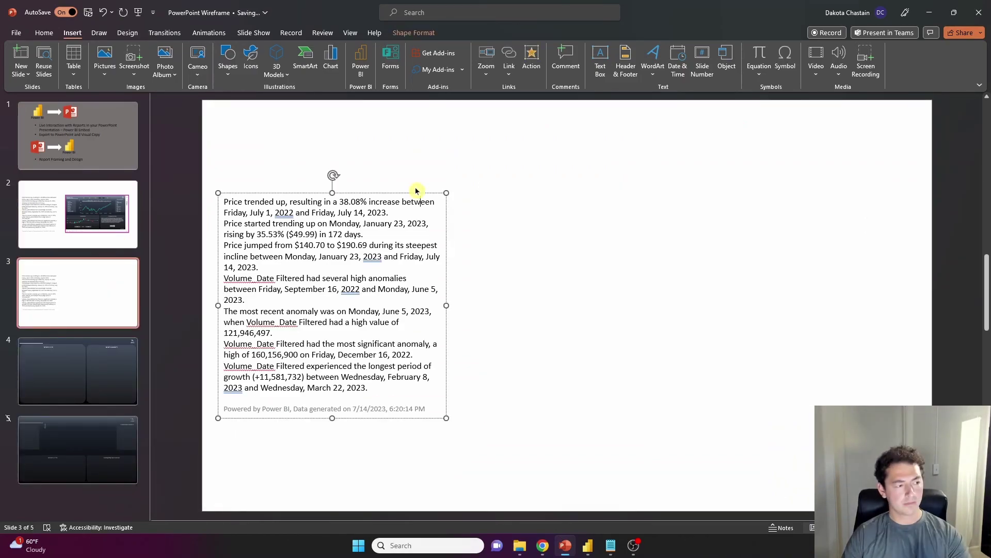
right_click(532, 194)
left_click(573, 239)
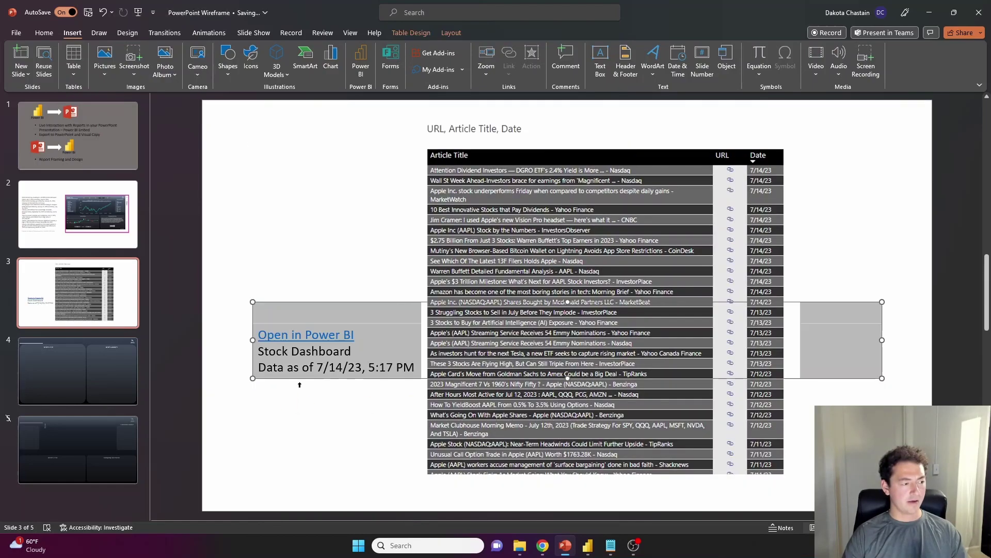
left_click(330, 293)
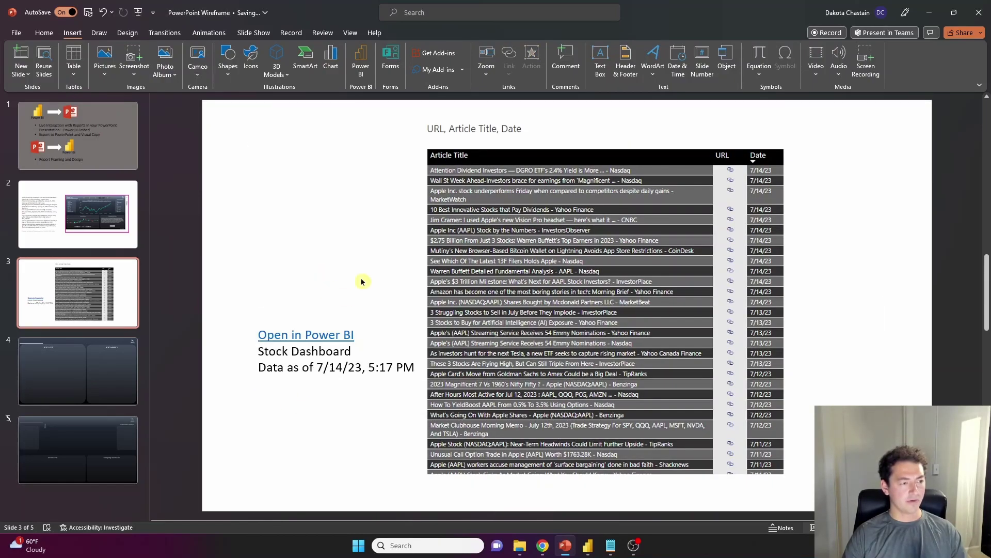
Step: Shrink the pasted table picture and move it toward the right side of the slide
left_click(481, 121)
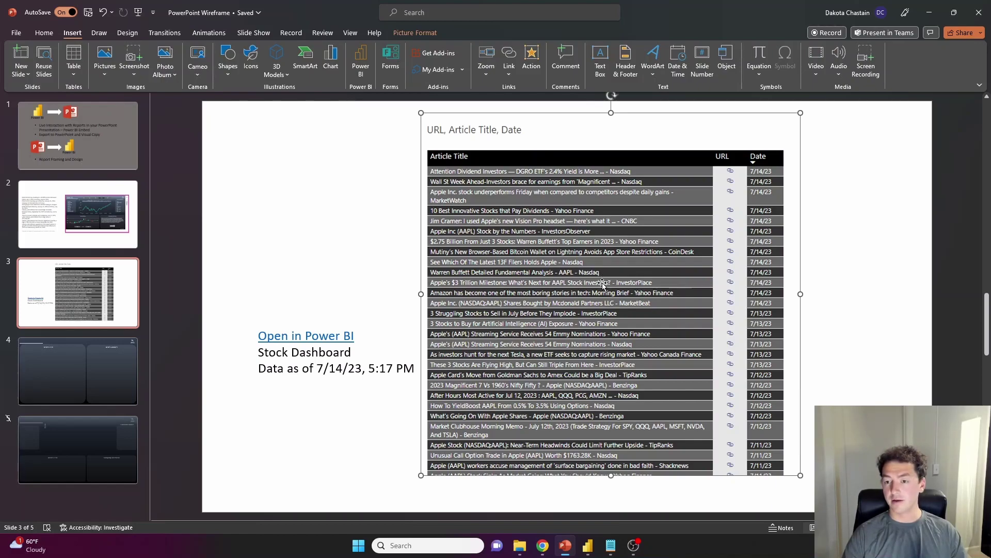
left_click_drag(520, 267, 616, 282)
left_click_drag(517, 128, 643, 249)
left_click_drag(675, 336, 691, 262)
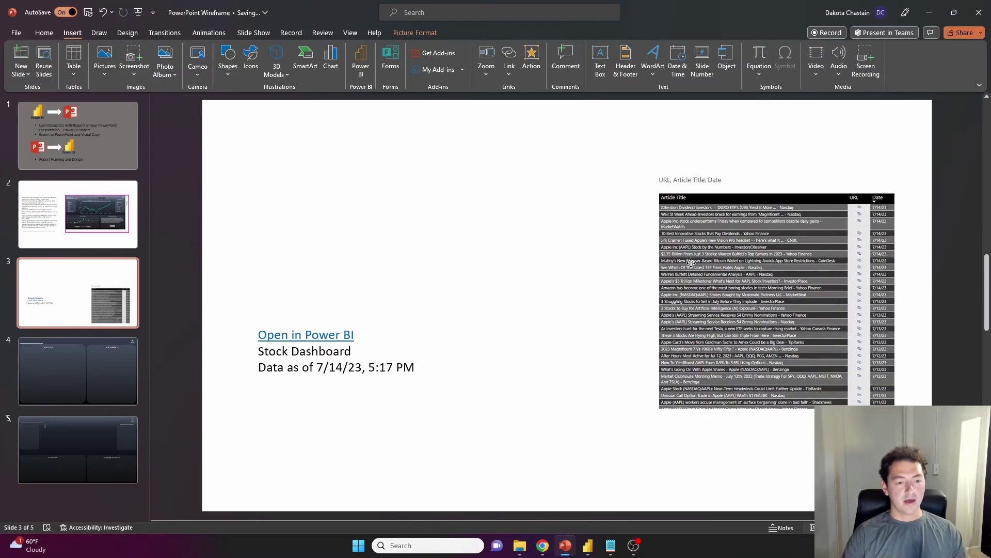
left_click(525, 292)
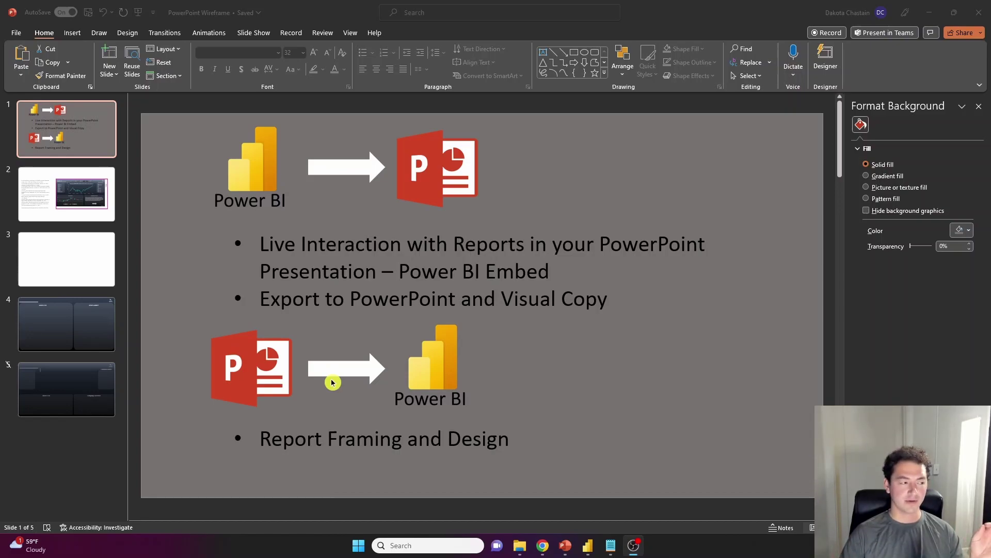
Step: On blank slide 3, set Slide Size to Widescreen 16:9 with Maximize, undo, and reopen the size list
left_click(58, 273)
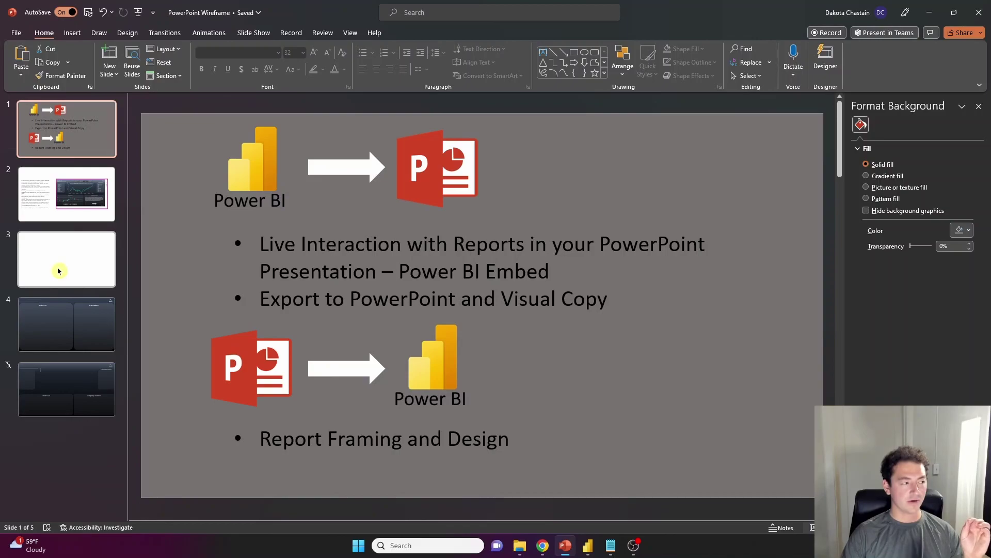
left_click(58, 271)
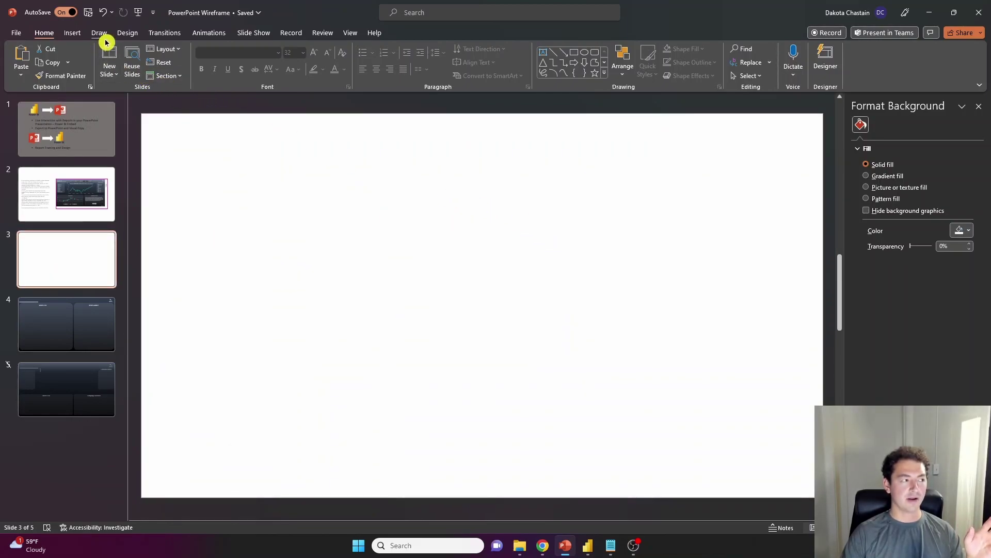
left_click(124, 34)
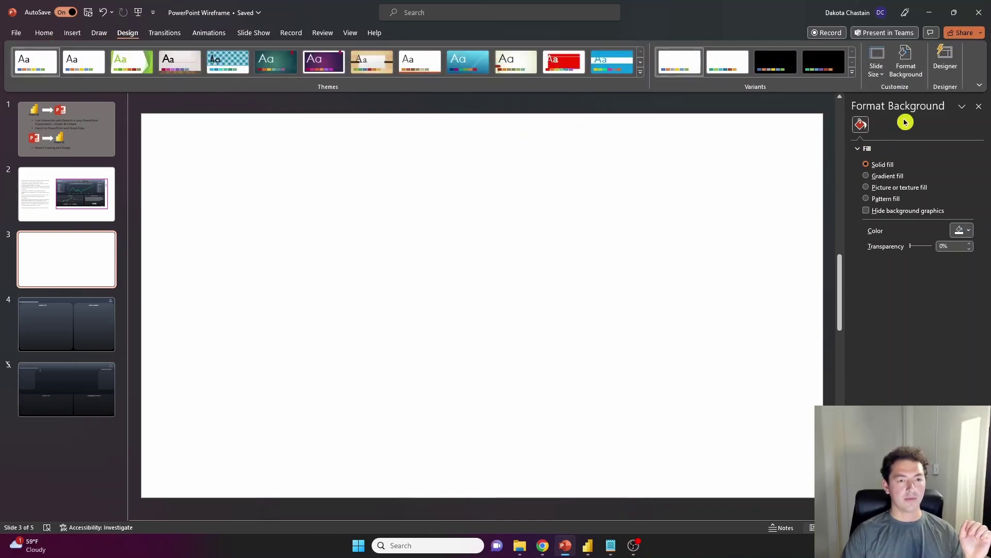
left_click(881, 74)
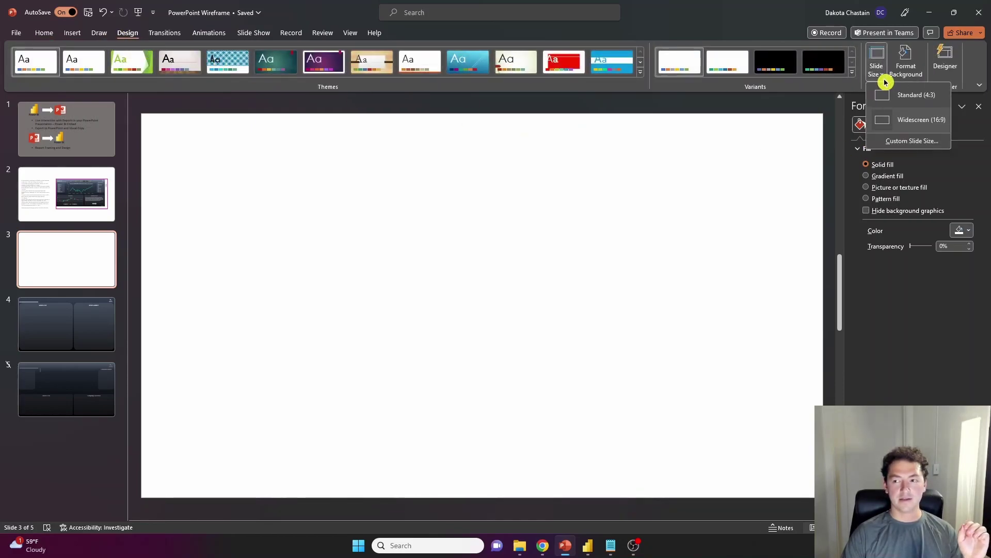
left_click(916, 122)
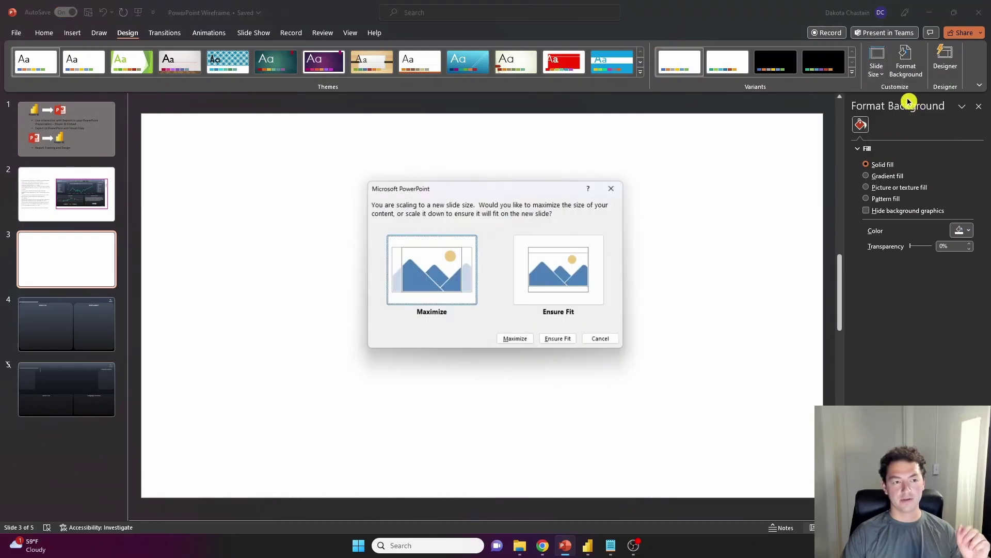
left_click(514, 339)
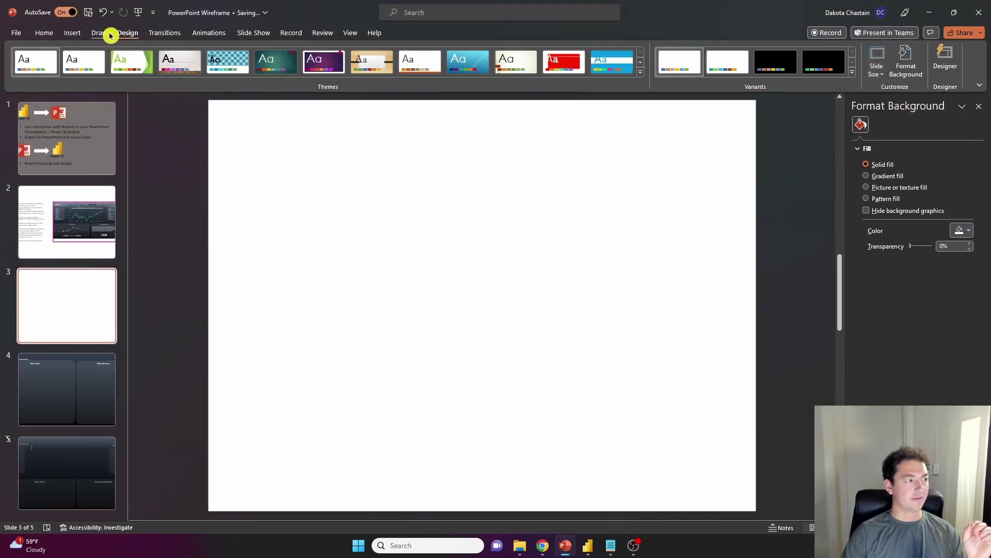
left_click(103, 12)
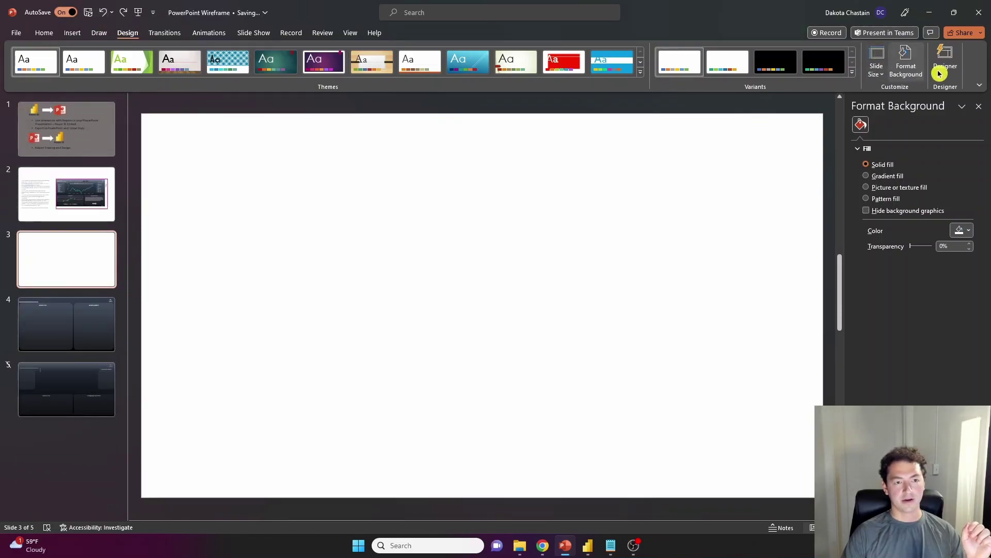
left_click(883, 74)
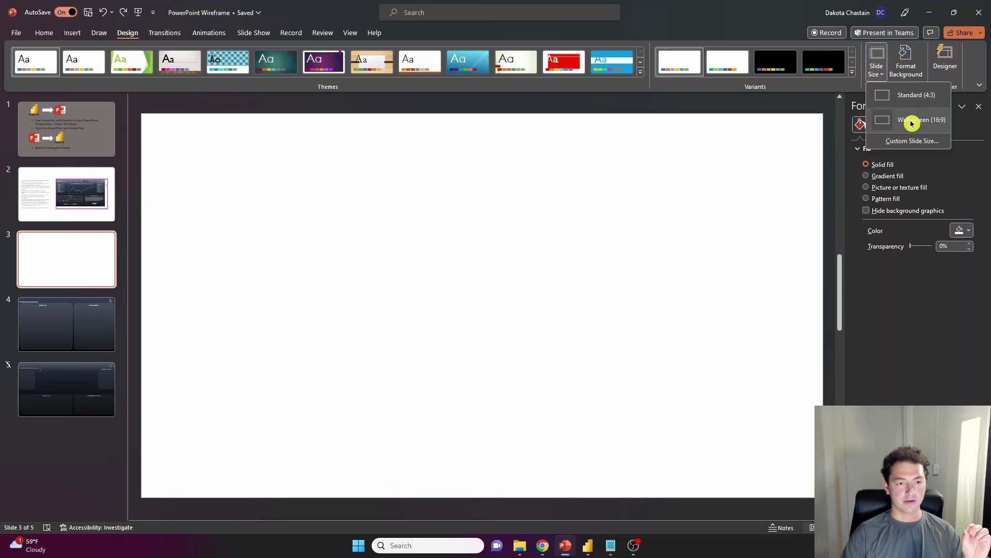
Step: In Power BI Desktop, confirm Page 1's canvas settings are 16:9 at 1280 × 720 px
left_click(589, 547)
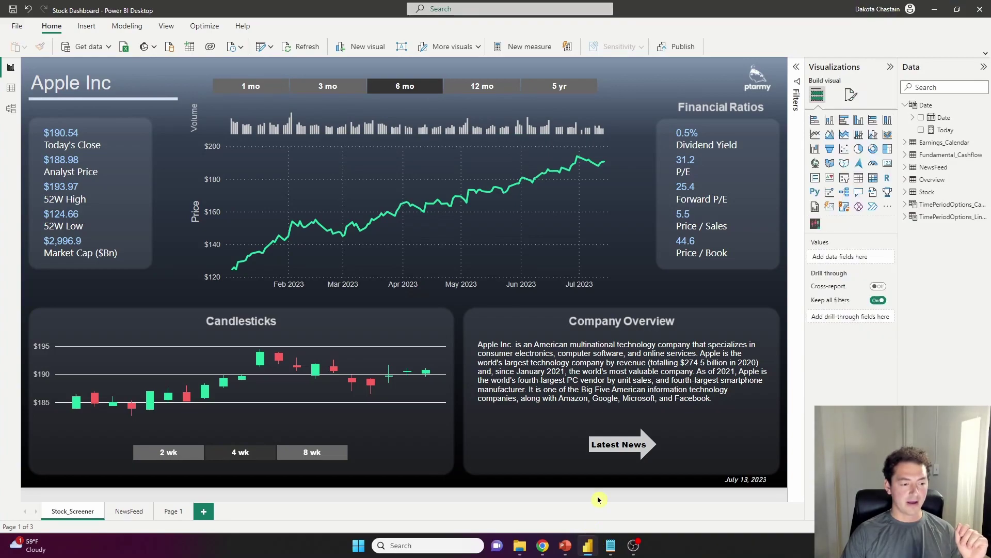
left_click(175, 511)
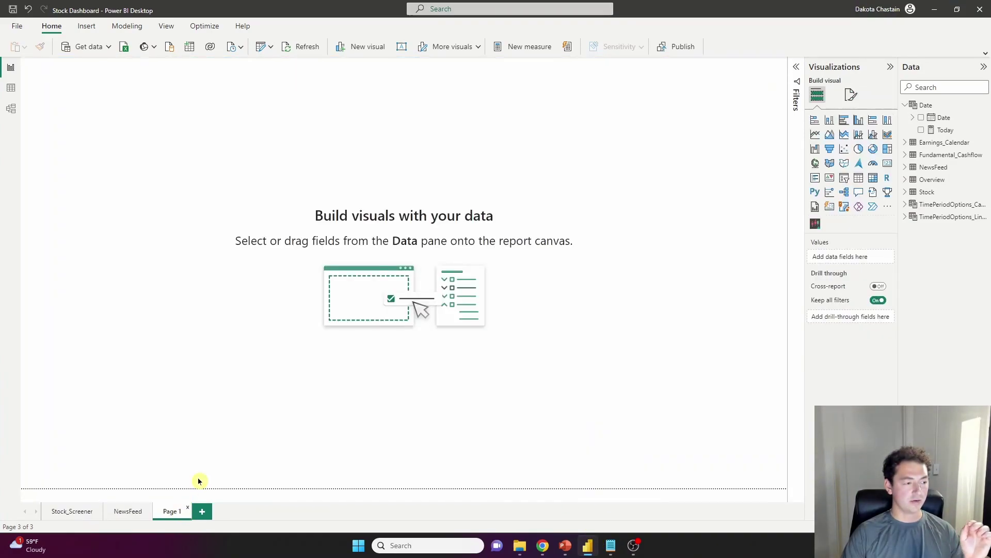
left_click(852, 95)
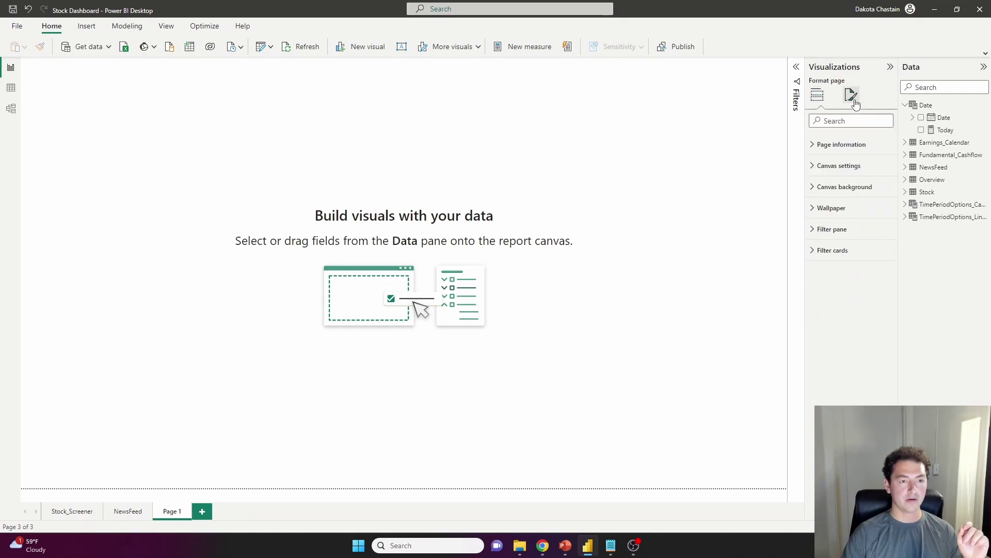
left_click(845, 177)
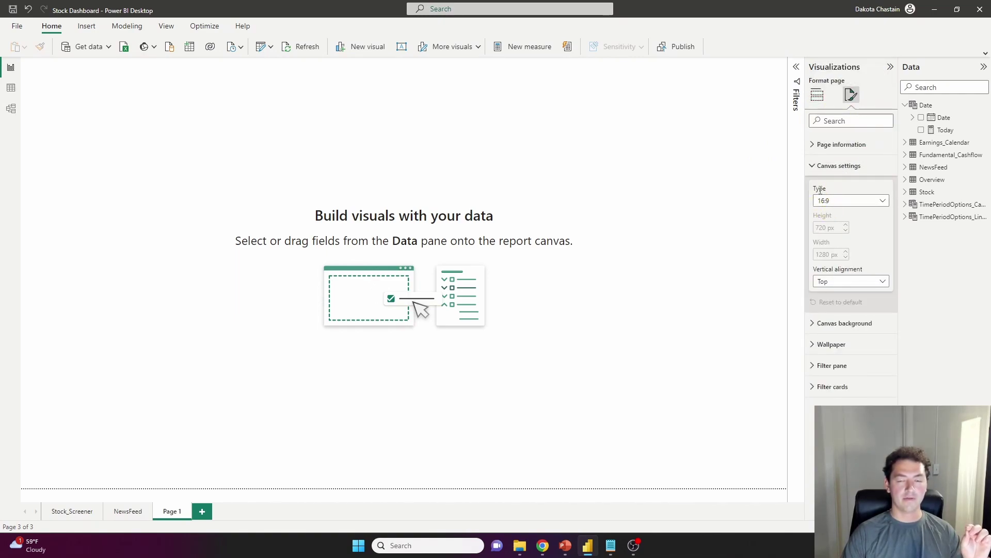
Step: Capture a screenshot of the Stock_Screener report page with Win+Shift+S
left_click(72, 513)
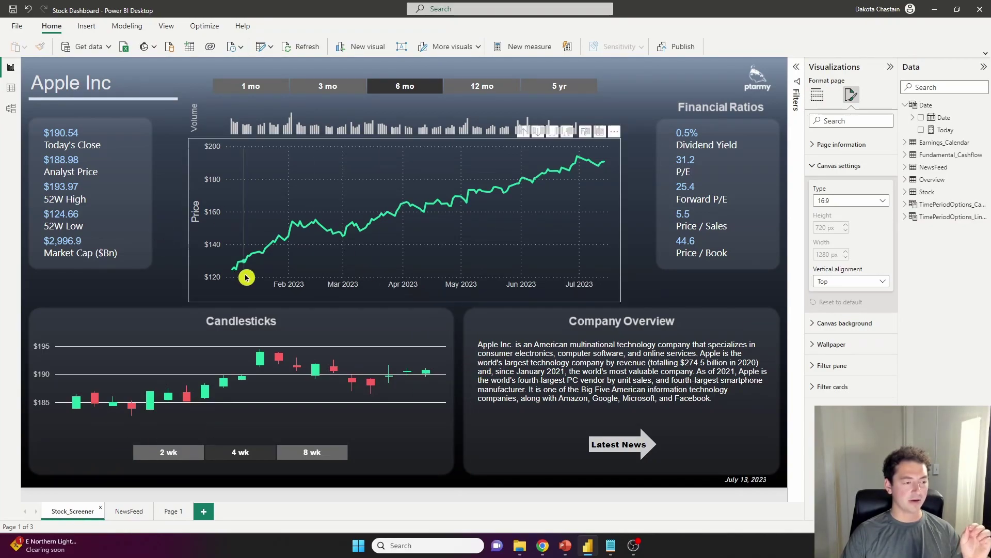
key("super+shift+s")
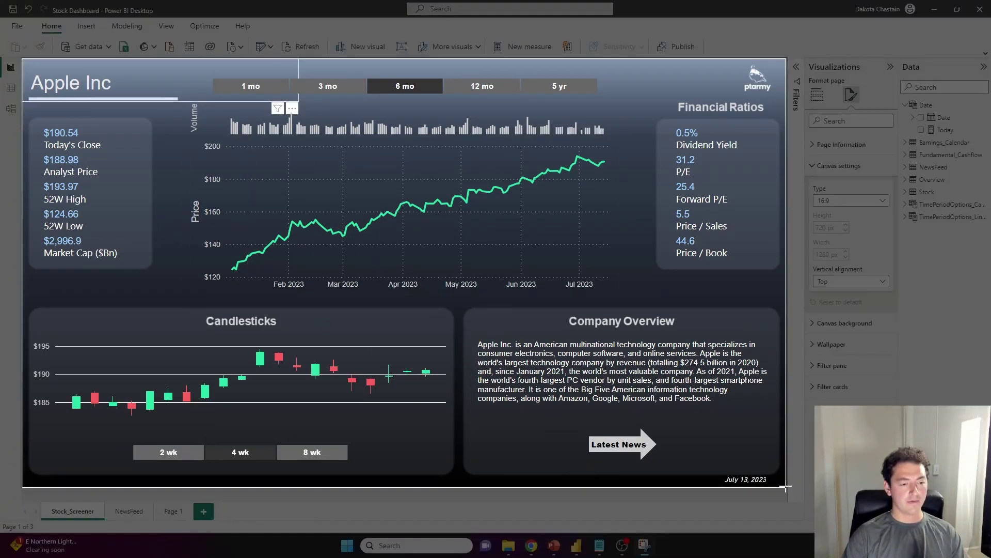
left_click_drag(785, 485, 786, 486)
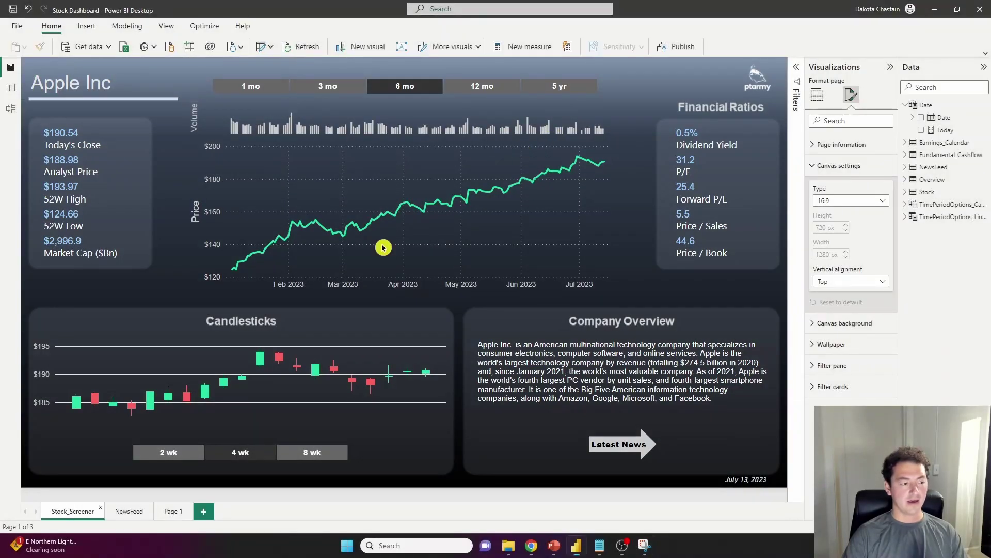
Step: Paste the Stock_Screener dashboard screenshot onto slide 3
key("alt+Tab")
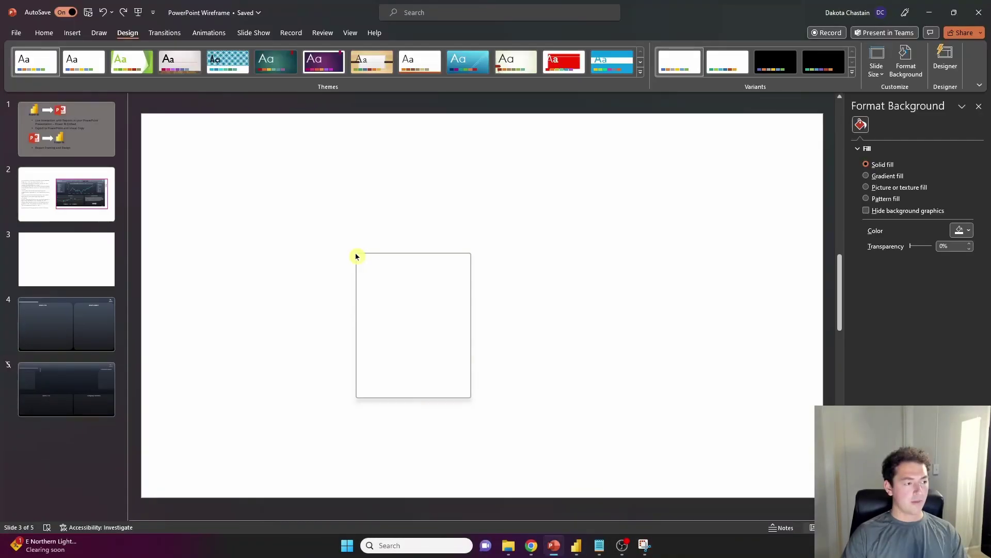
right_click(356, 255)
left_click(394, 295)
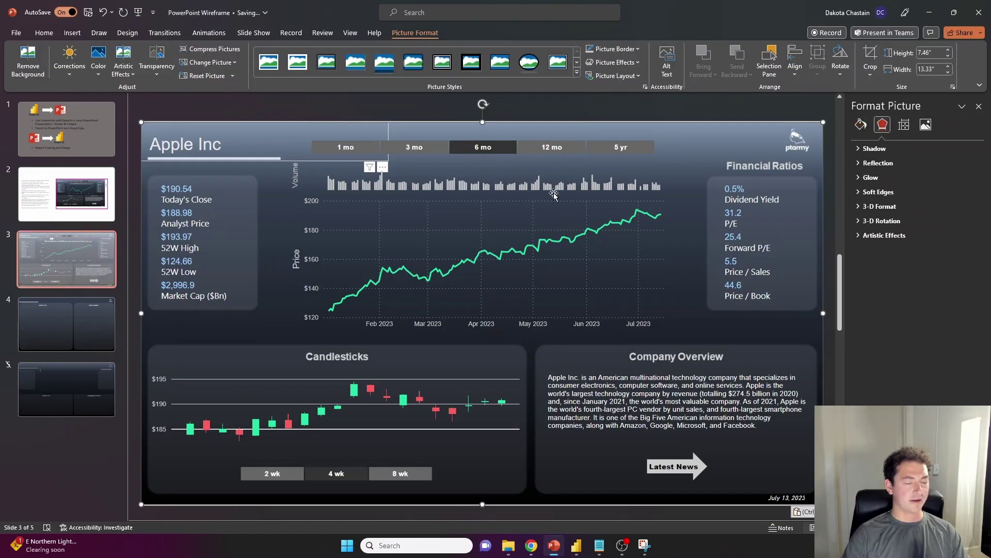
Step: Duplicate slide 3 and delete the dashboard picture so slide 4 is blank
left_click(71, 273)
right_click(71, 272)
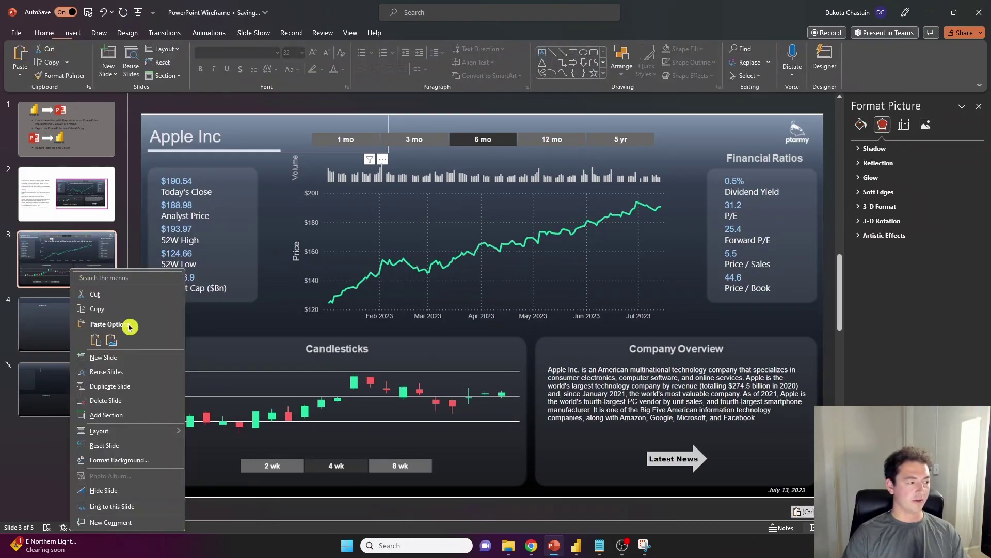
left_click(140, 390)
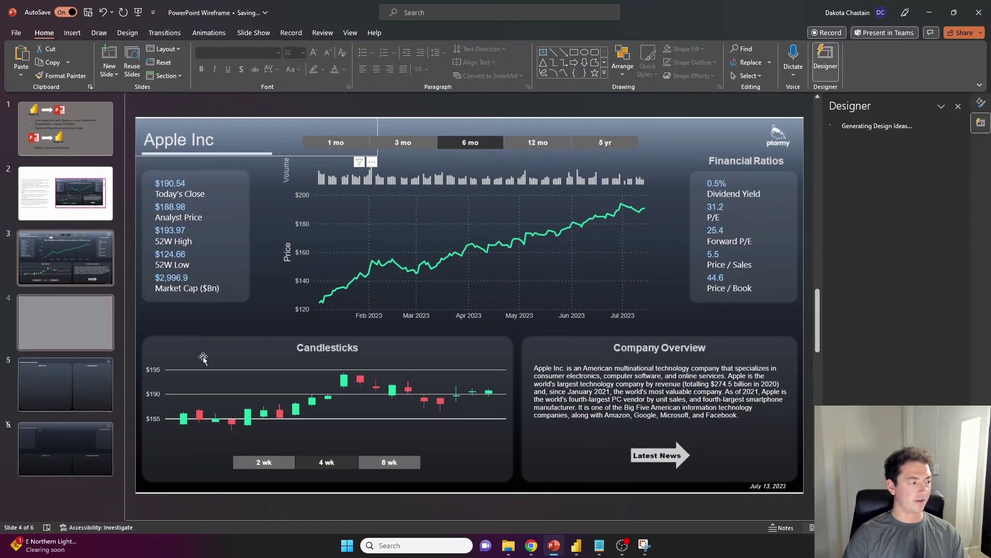
left_click(360, 252)
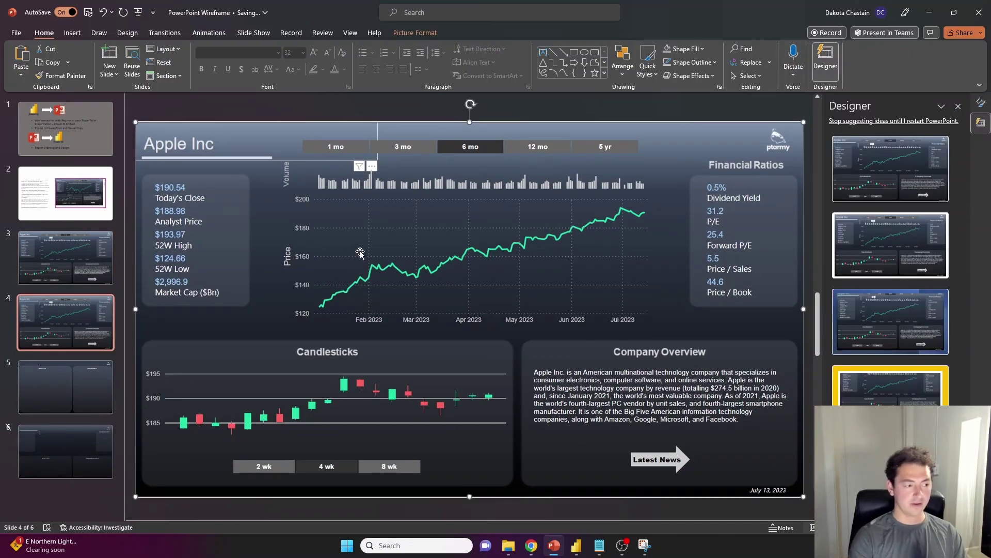
key("Delete")
left_click(55, 281)
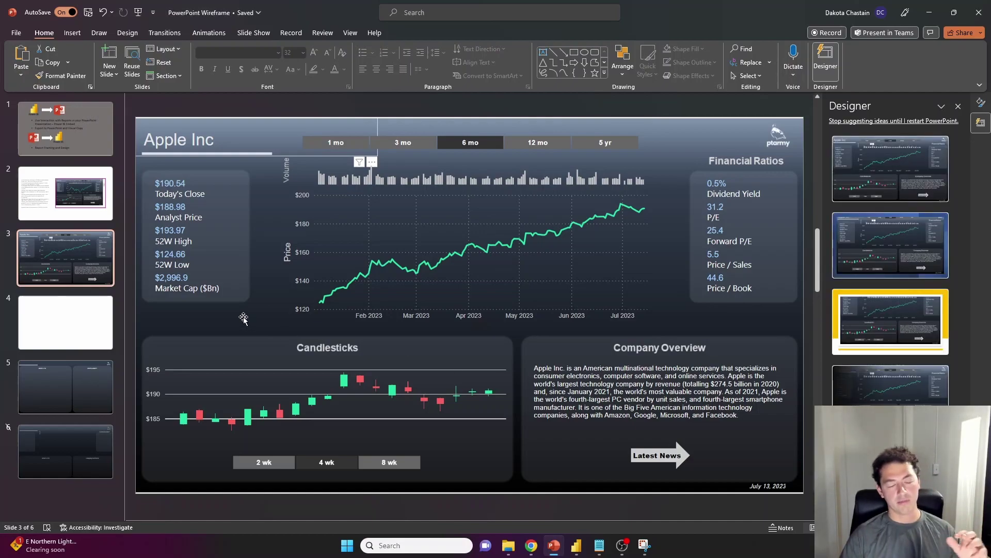
left_click(101, 323)
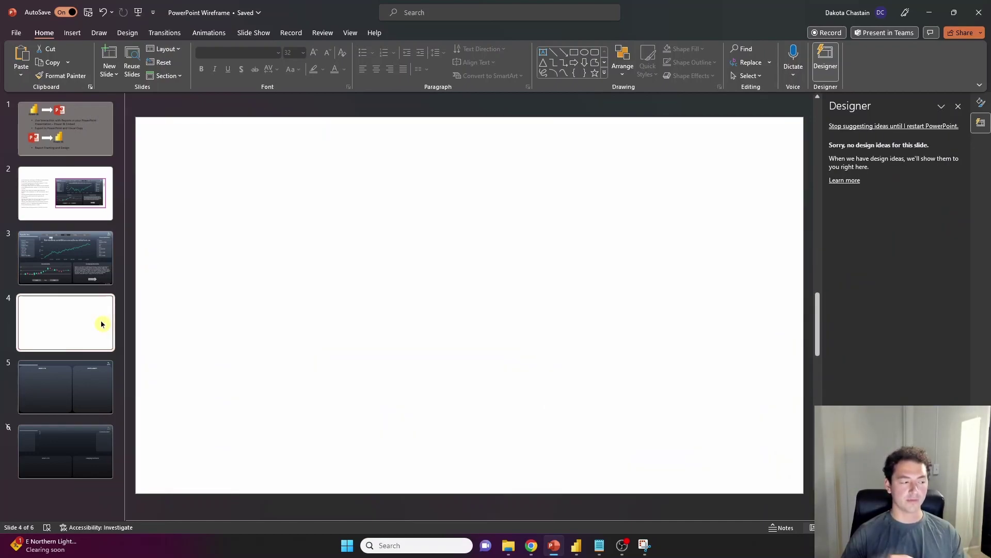
left_click(378, 245)
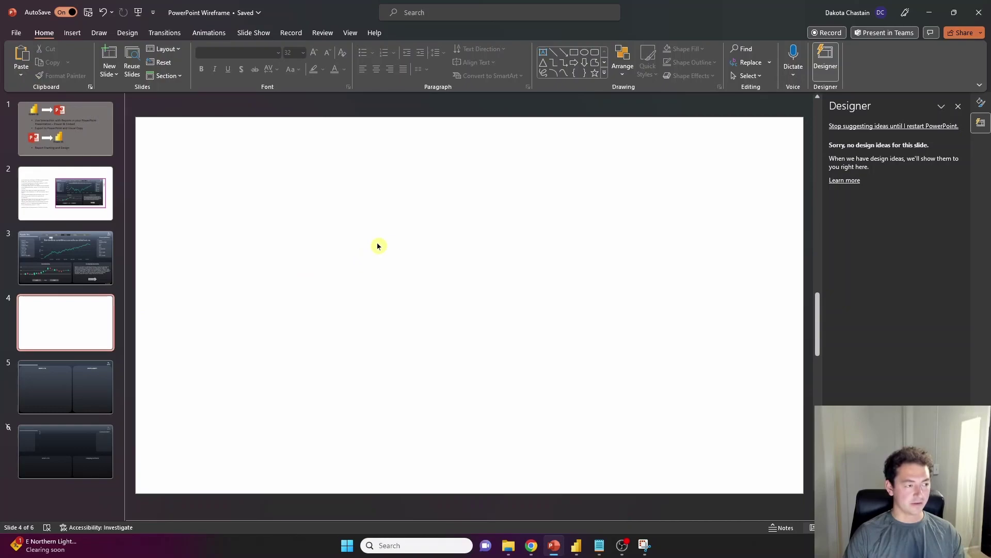
Step: Give slide 4 a gradient fill background and add and reposition its gradient stops
right_click(379, 245)
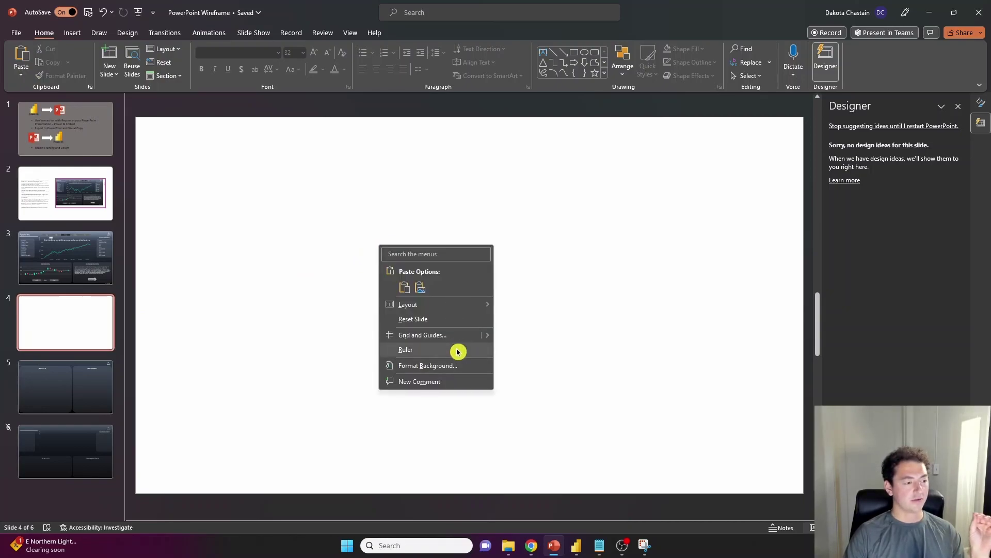
left_click(456, 371)
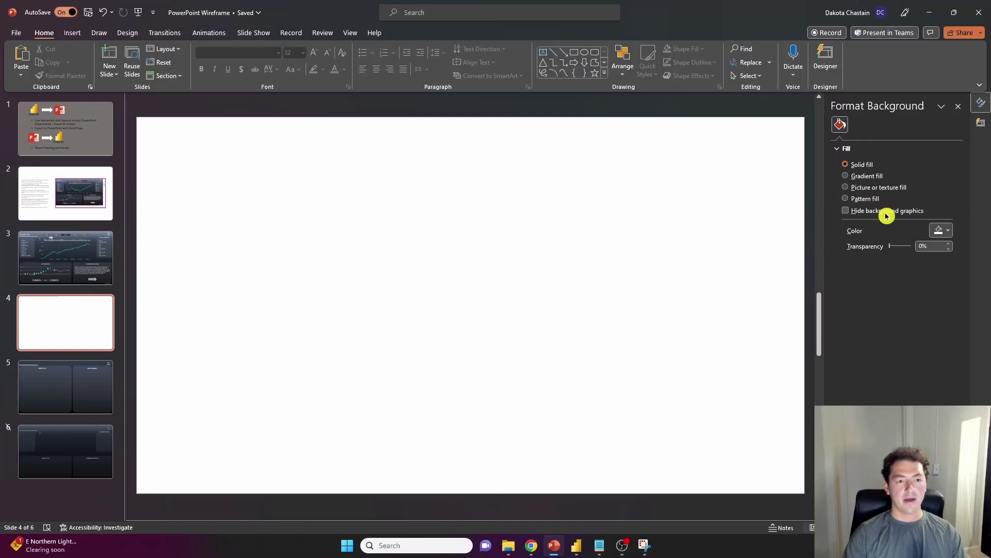
left_click(868, 176)
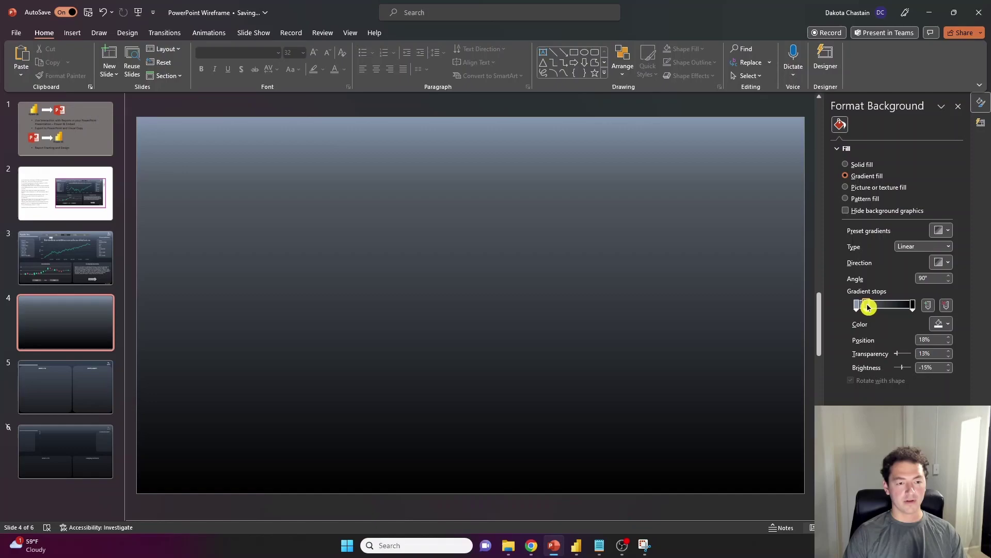
left_click_drag(868, 307, 884, 308)
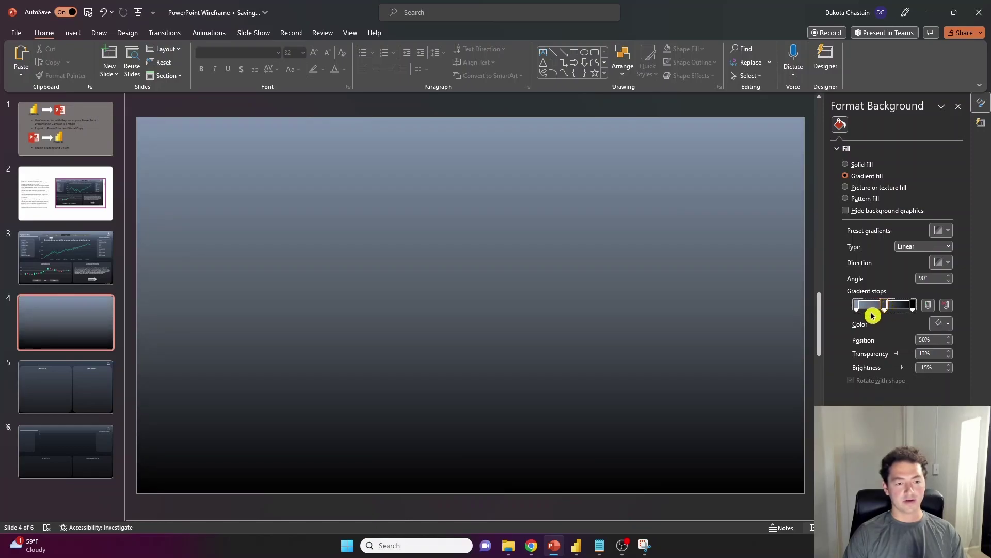
left_click(857, 305)
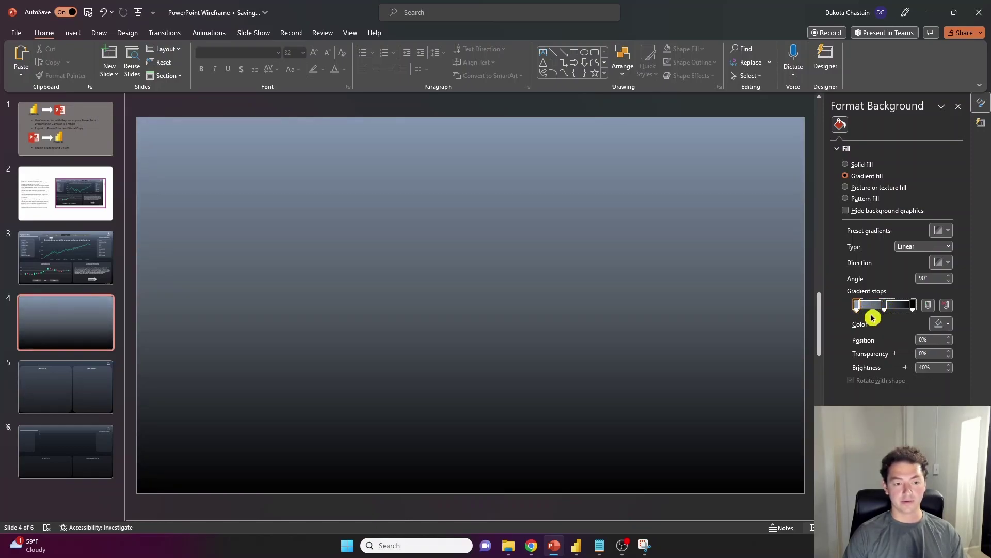
left_click(930, 306)
mouse_move(872, 309)
left_mouse_down()
mouse_move(860, 308)
mouse_move(870, 309)
left_mouse_up()
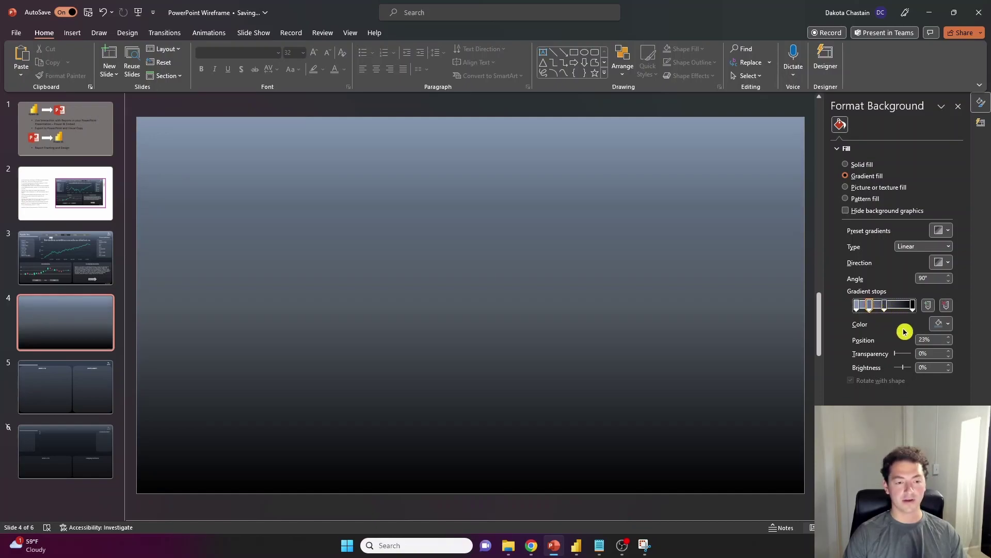
Step: Try a peach gradient stop, then remove it and shift the middle stop further left
left_click(941, 324)
left_click(949, 381)
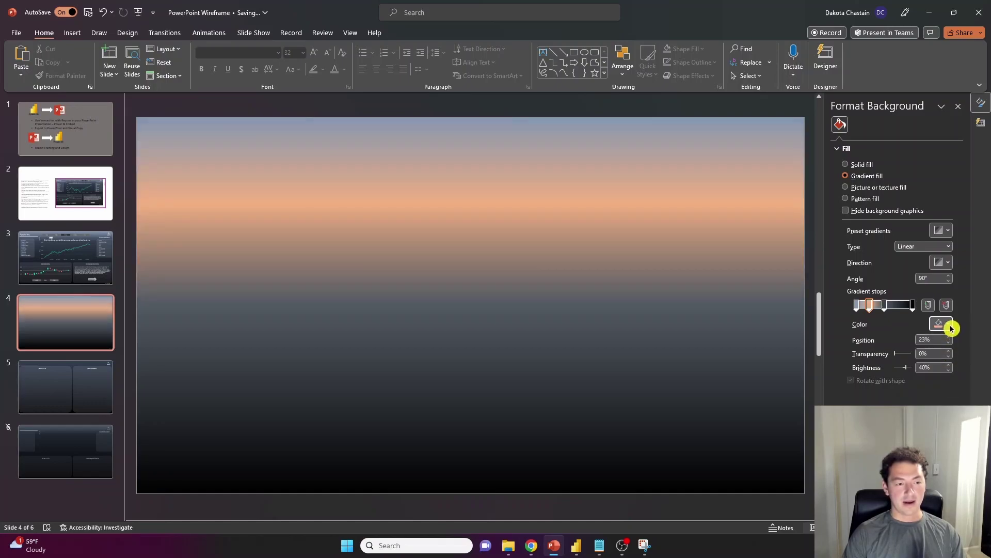
left_click_drag(885, 306, 899, 307)
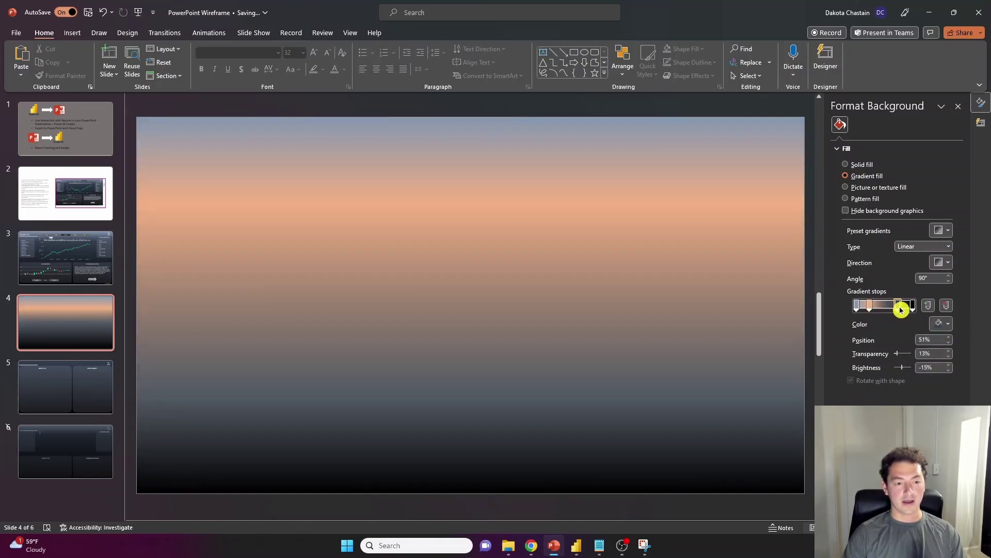
left_click(870, 306)
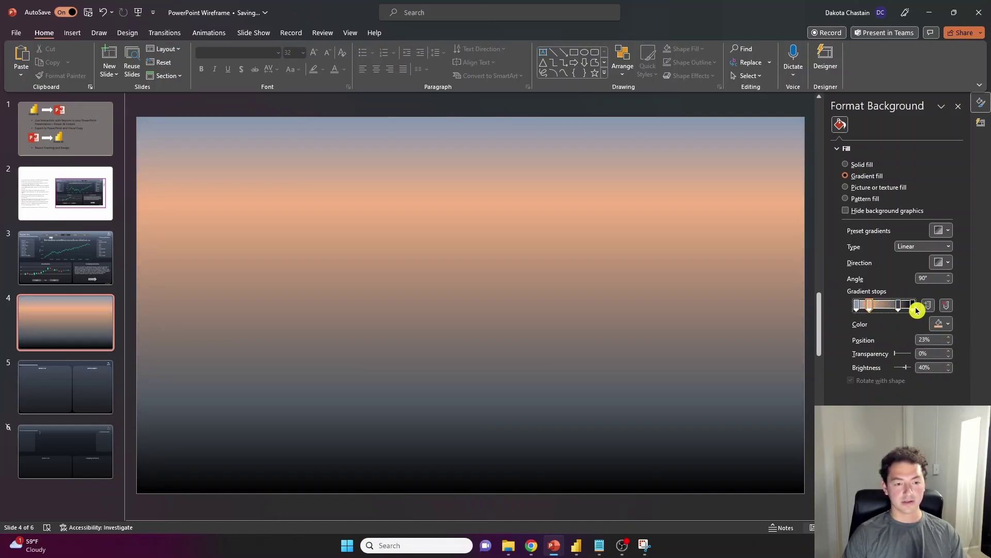
left_click(945, 307)
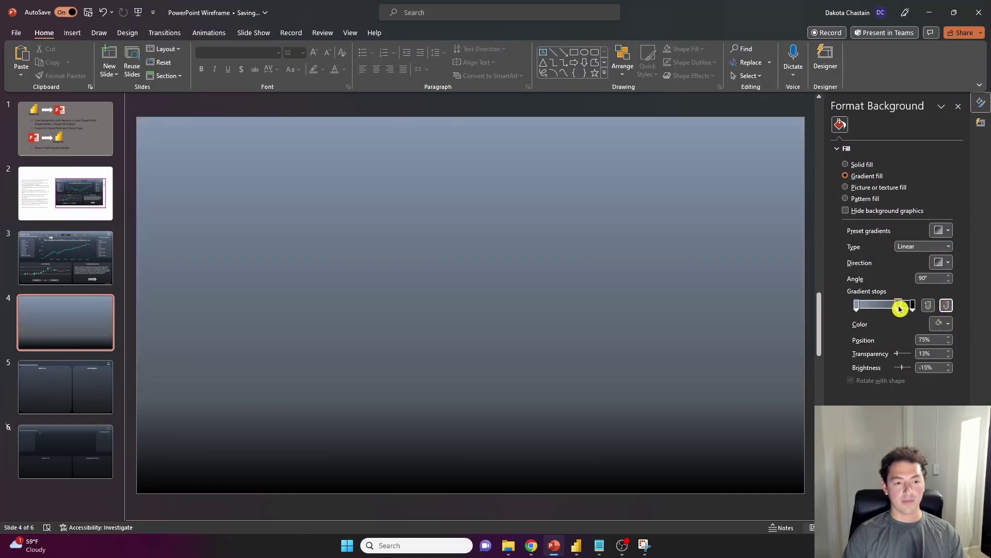
left_click_drag(899, 308, 874, 307)
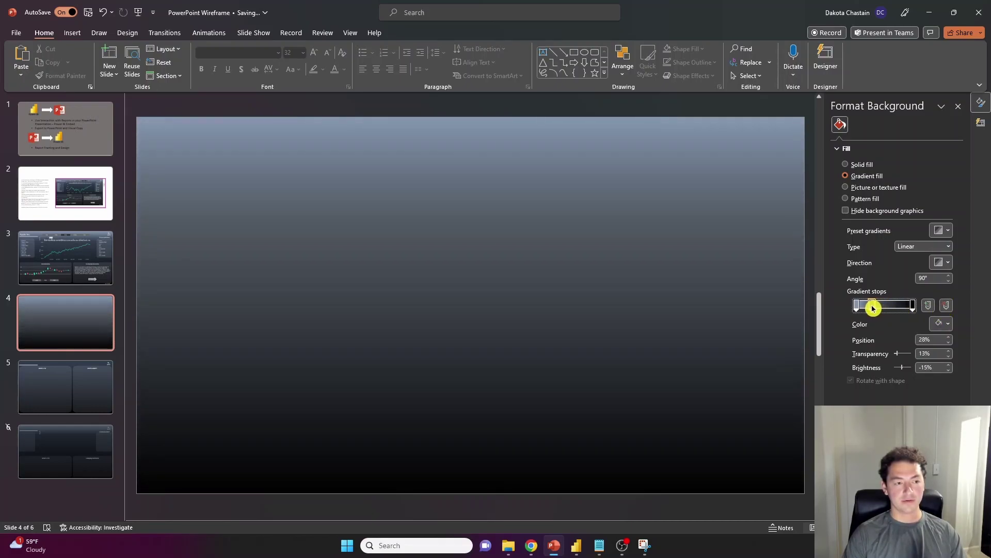
Step: Try a diagonal gradient direction, then set it back to linear down (90°)
left_click(946, 267)
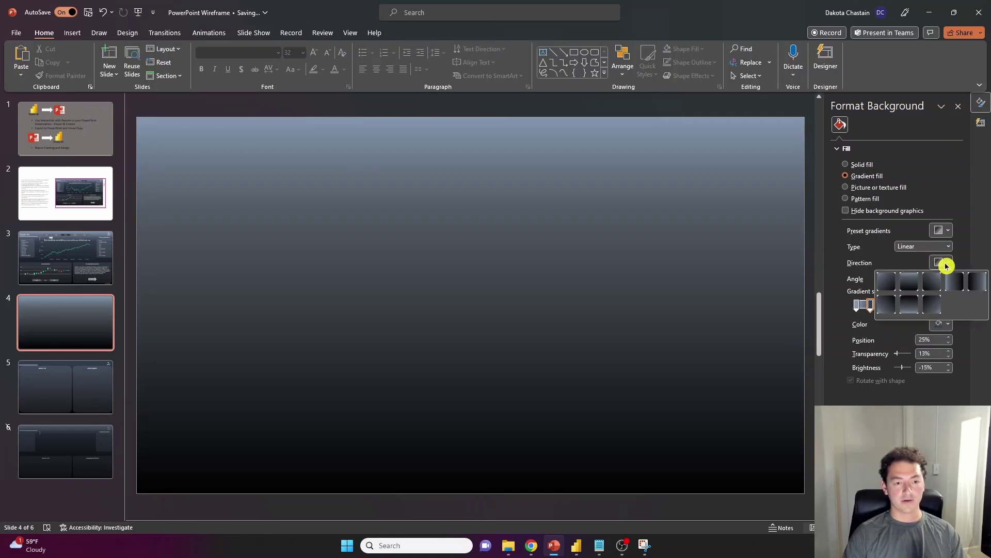
left_click(886, 304)
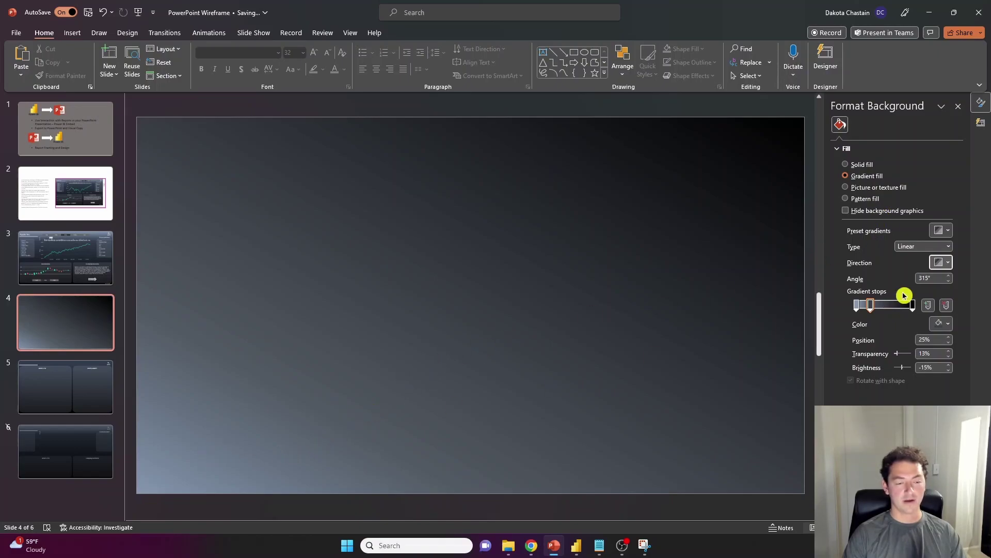
left_click(945, 265)
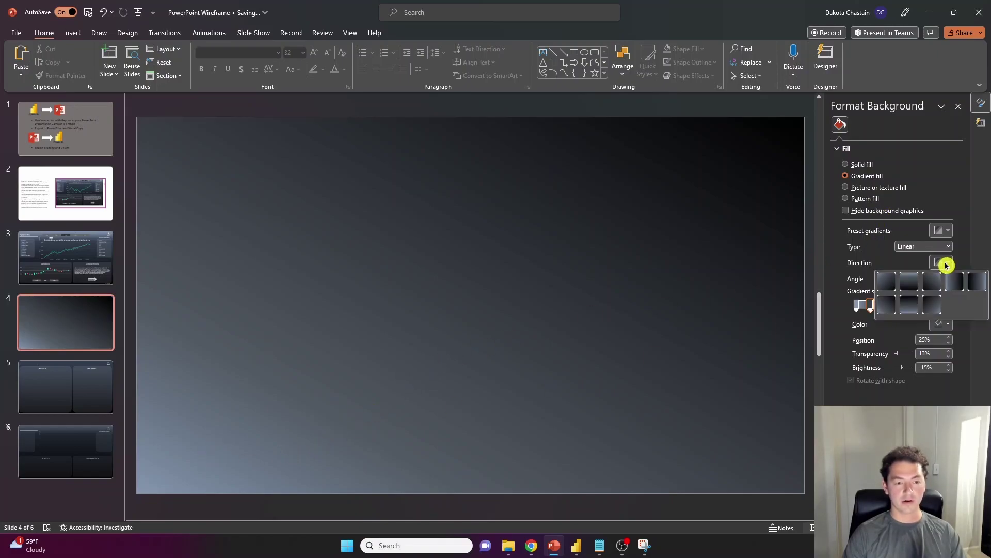
left_click(909, 285)
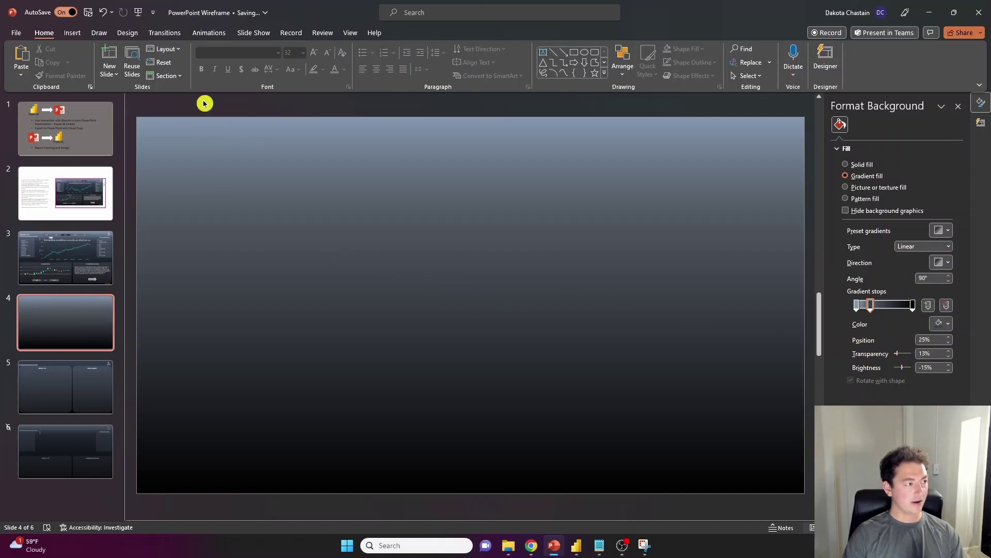
Step: Draw a rounded rectangle on slide 4 and move it toward the top-left
left_click(73, 34)
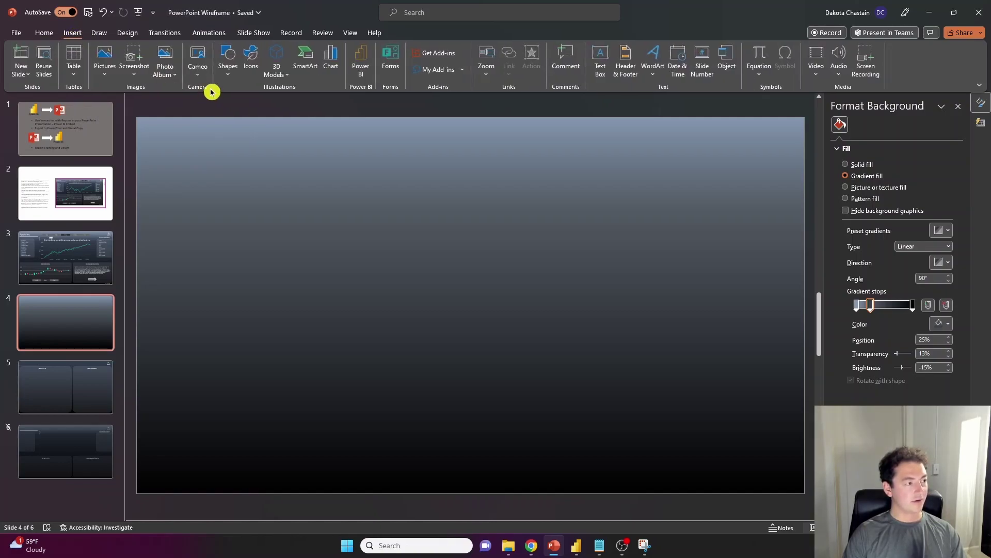
left_click(224, 75)
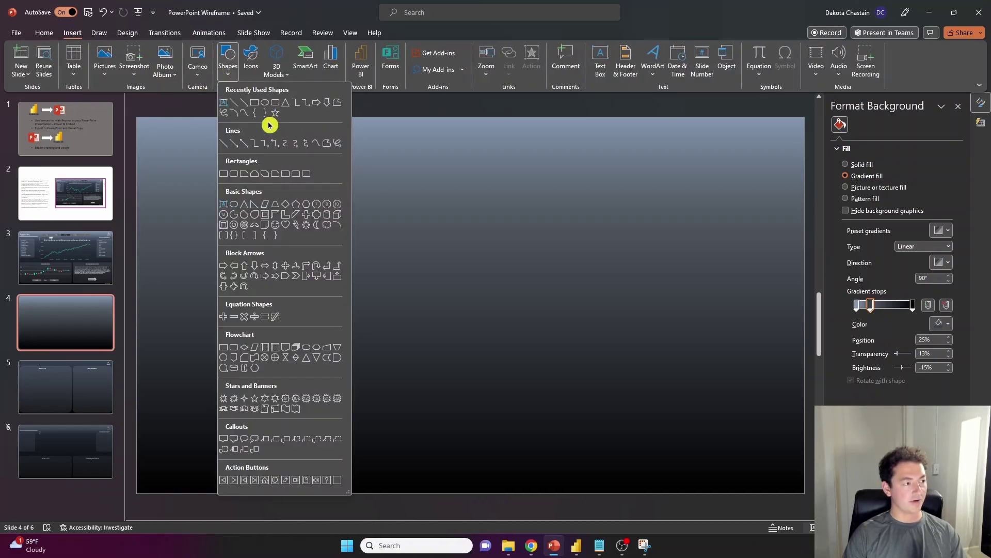
left_click(276, 102)
left_click_drag(212, 192, 400, 349)
left_click_drag(321, 230, 294, 212)
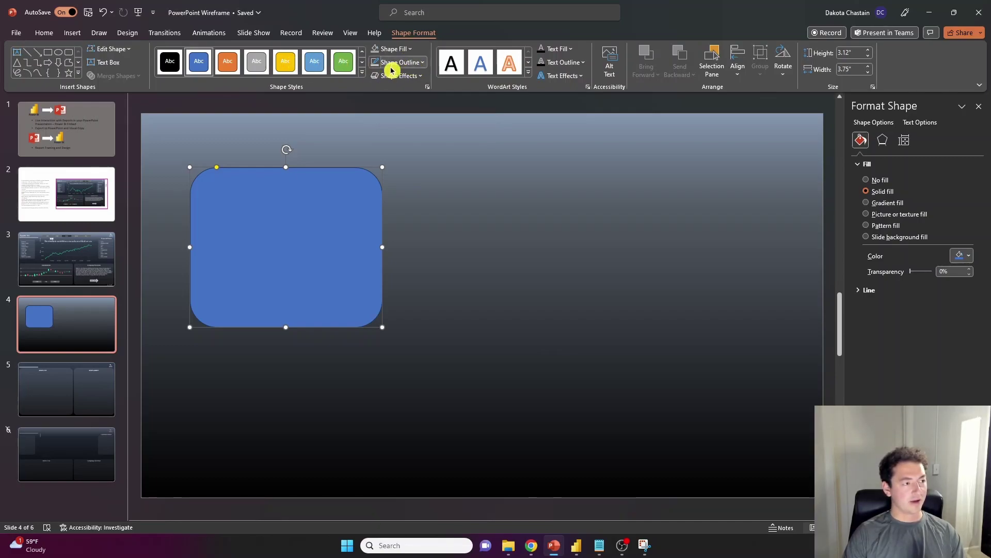
Step: Fill the rectangle with a grey gradient at 315° with its stop dragged to about 58%
left_click(395, 50)
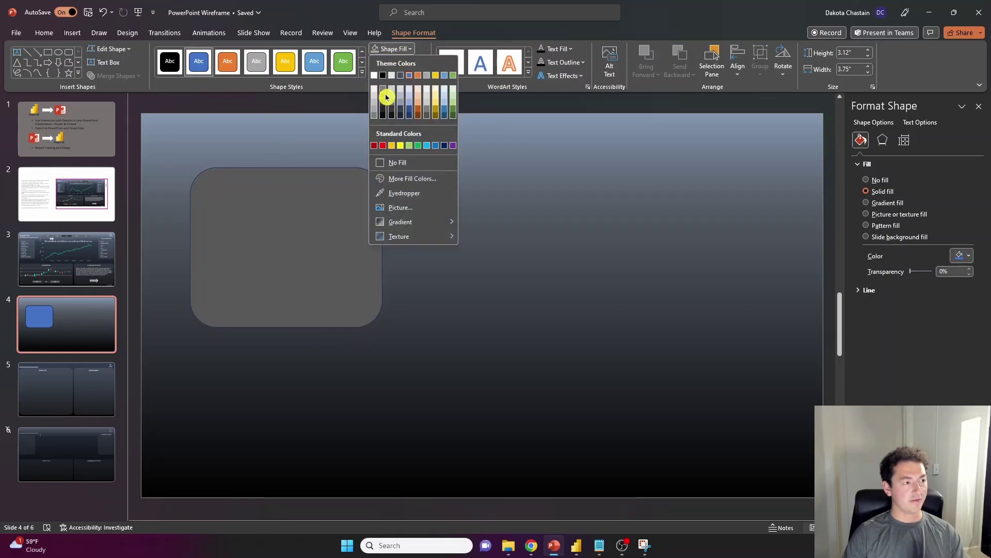
left_click(386, 96)
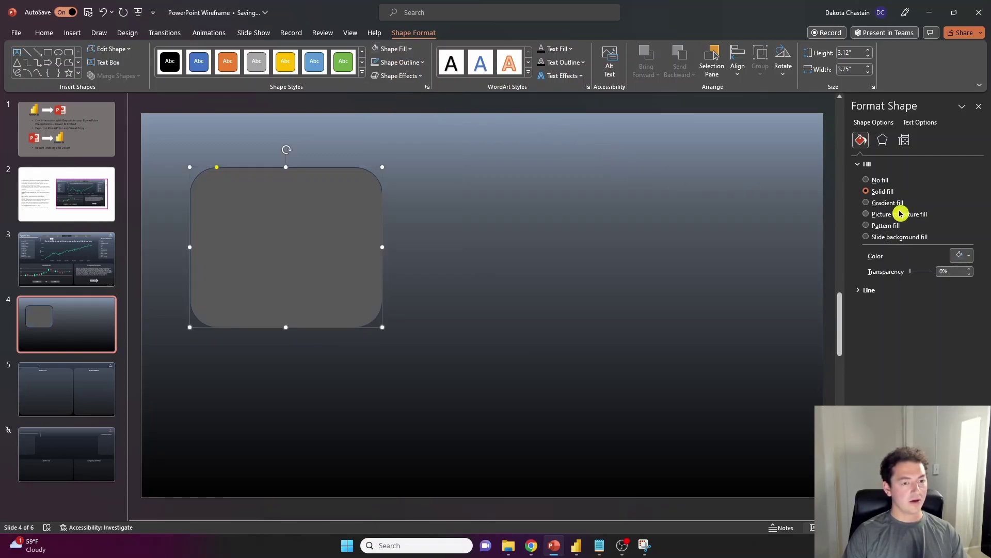
left_click(885, 203)
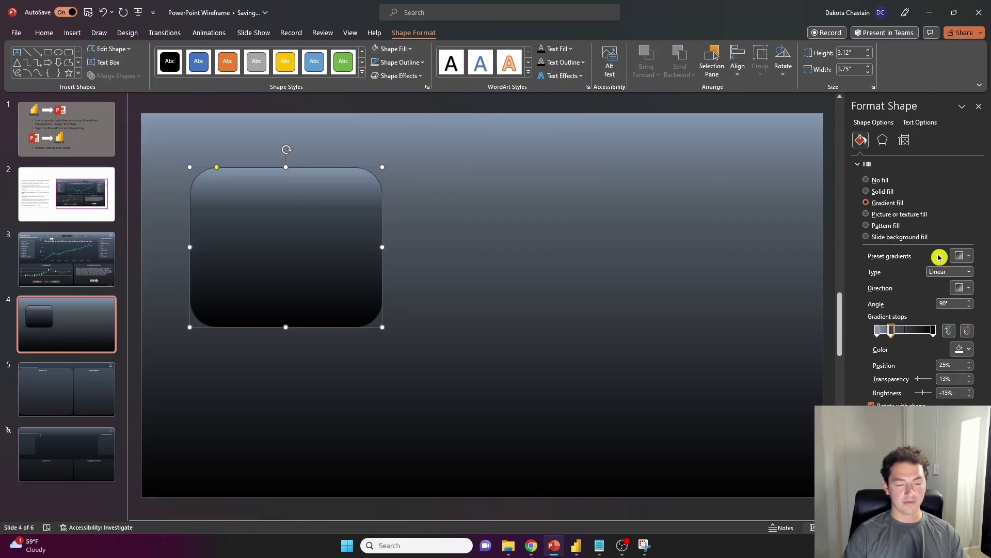
left_click(969, 291)
left_click(887, 335)
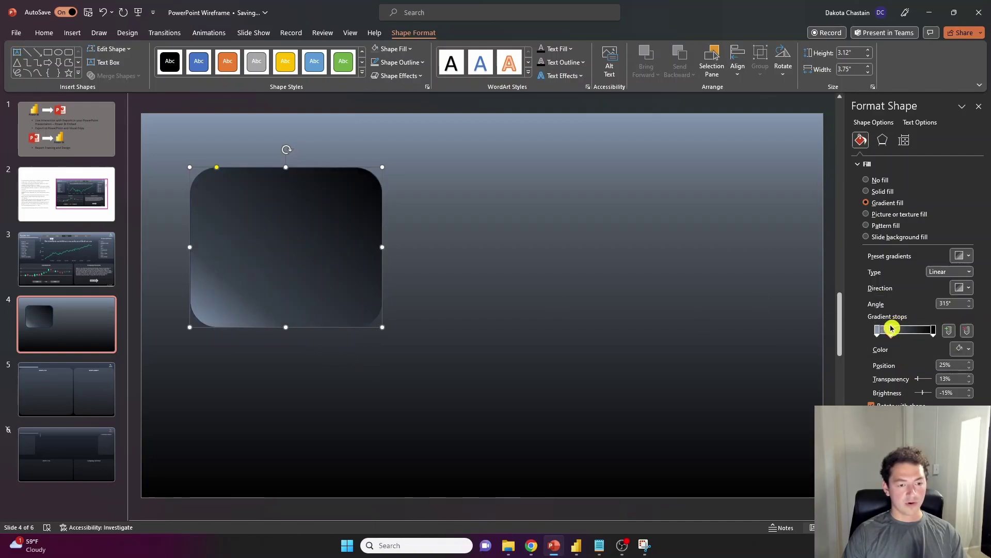
left_click_drag(901, 332, 911, 334)
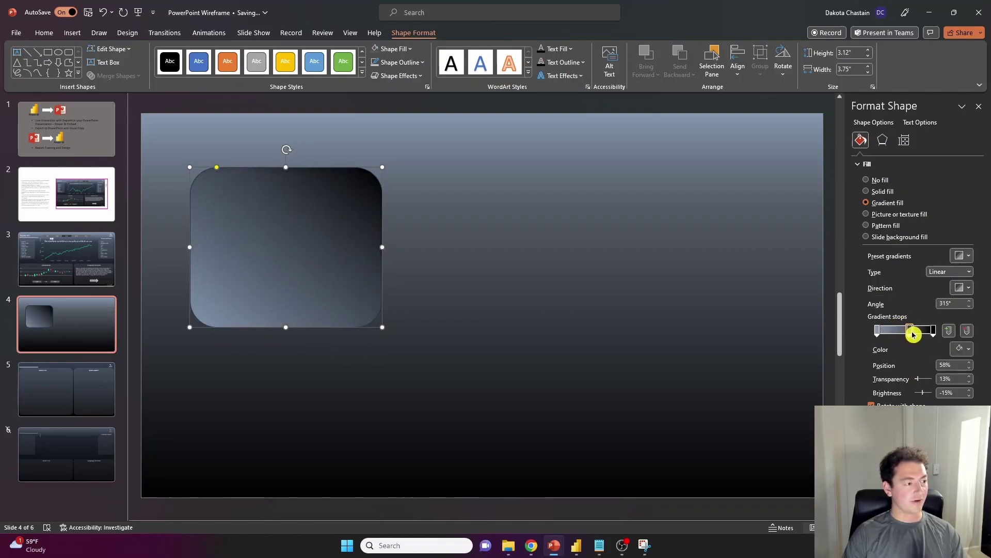
Step: Add a soft grey glow to the rounded rectangle and set its outline to No Outline
left_click(407, 77)
mouse_move(419, 170)
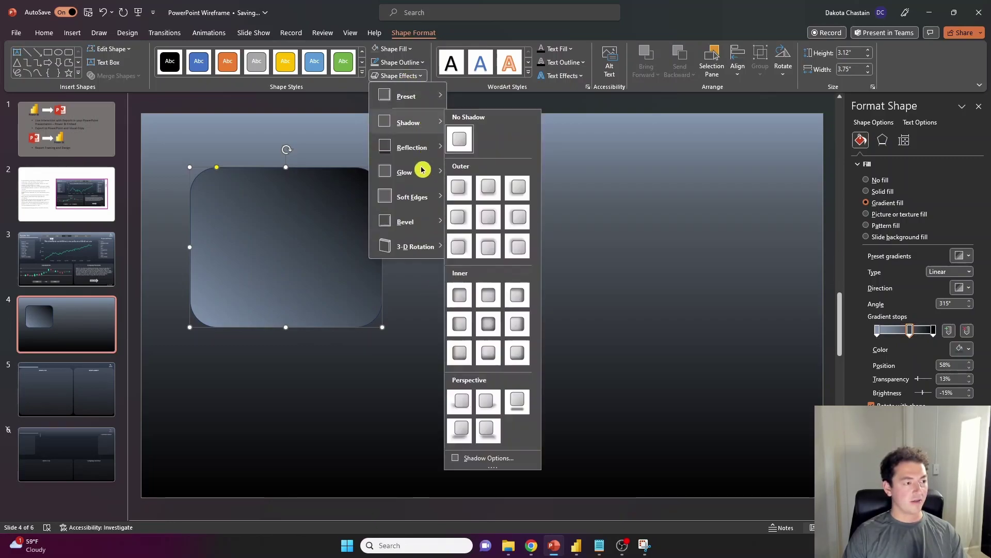
left_click(519, 237)
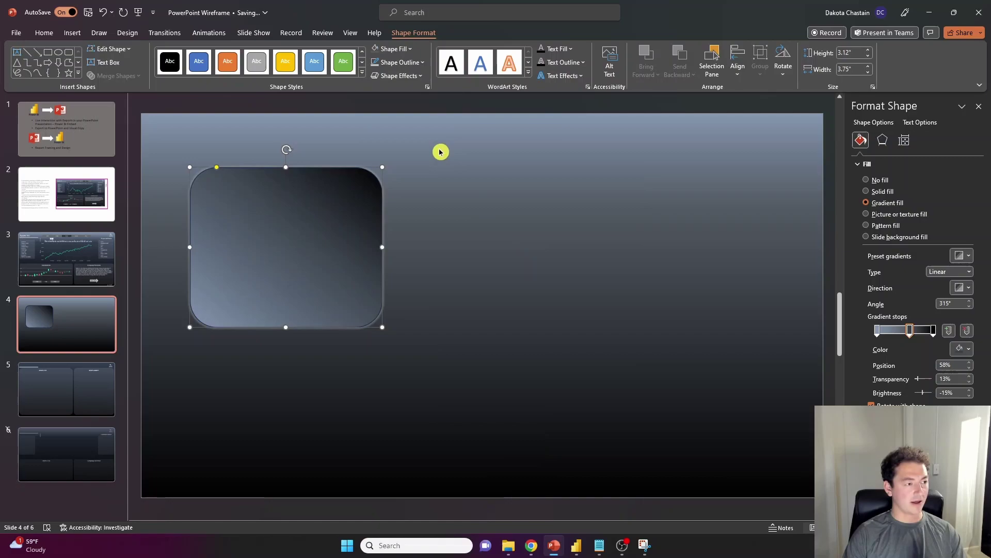
left_click(400, 63)
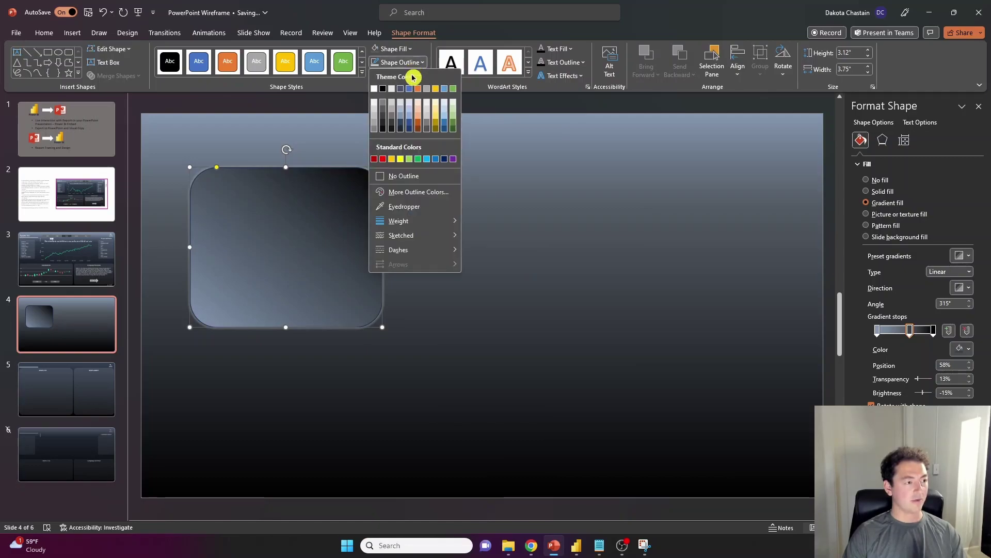
left_click(395, 177)
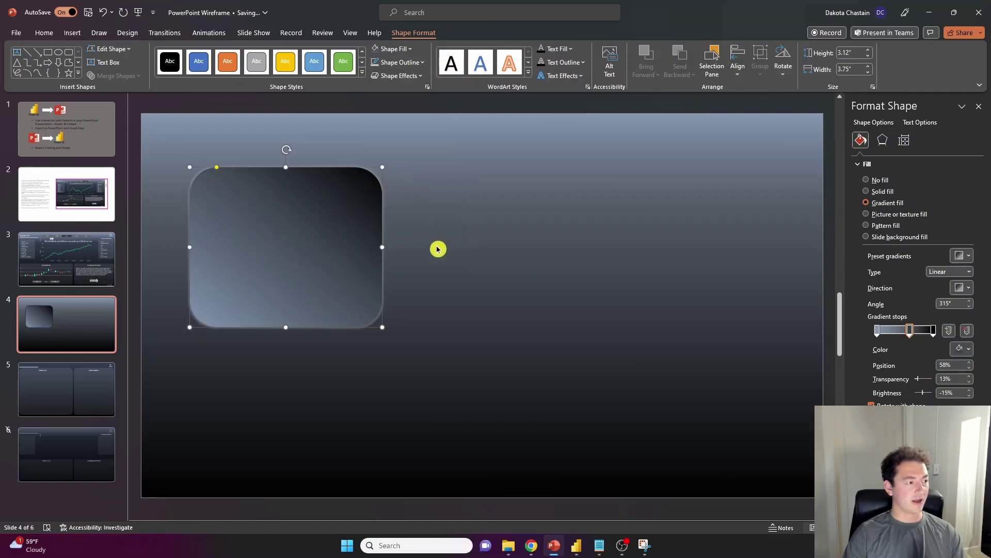
Step: Remove the glow and apply a 25 point soft edge to the rectangle
left_click(397, 75)
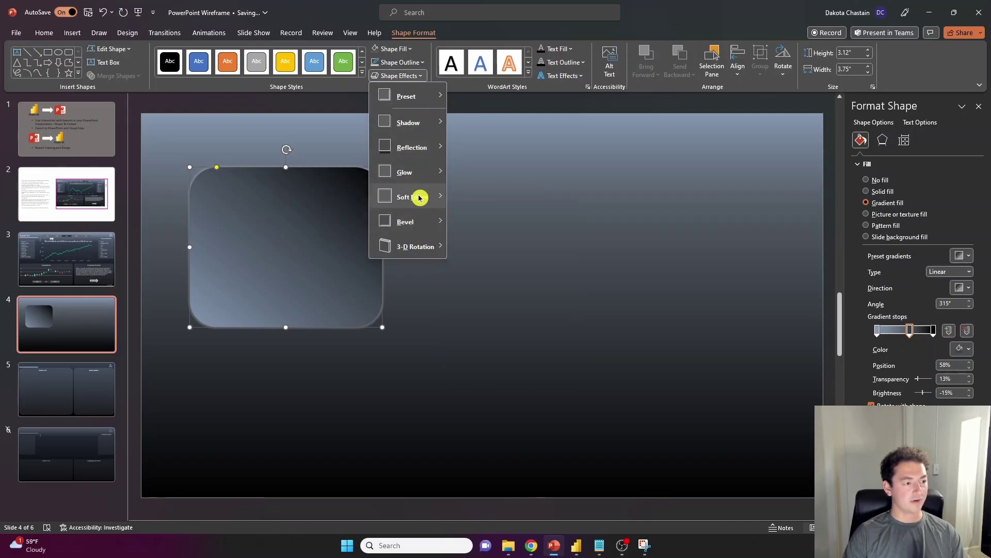
mouse_move(434, 198)
left_click(485, 257)
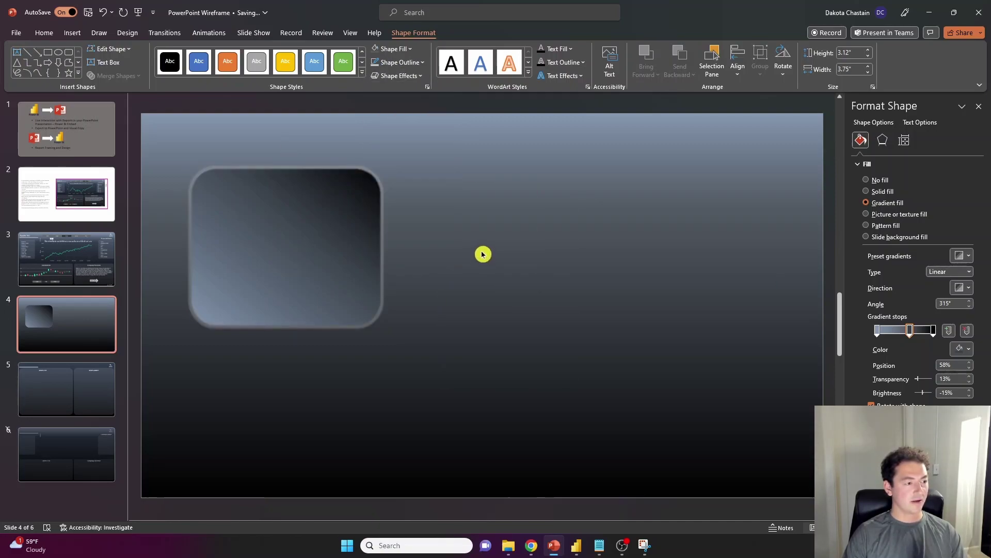
left_click(404, 63)
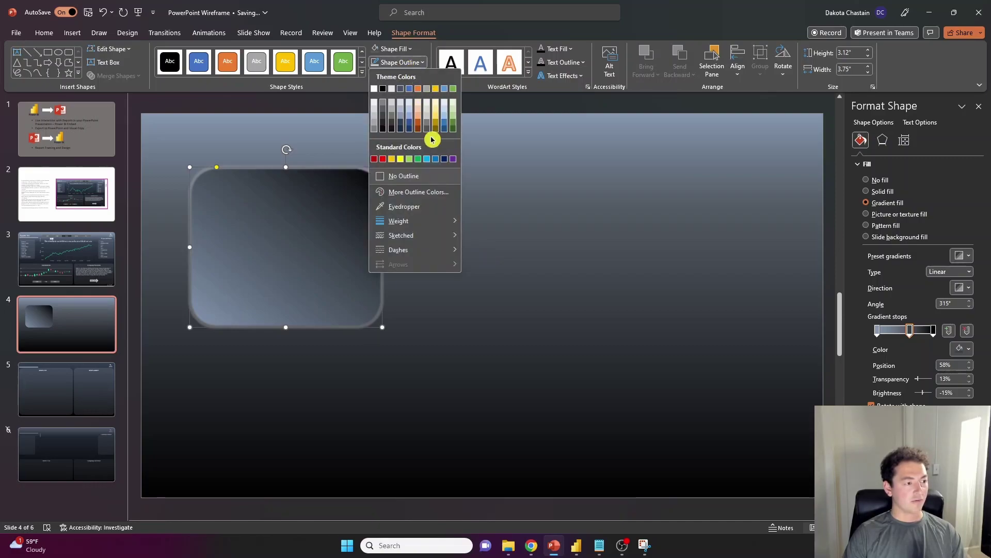
left_click(411, 64)
left_click(408, 76)
mouse_move(423, 169)
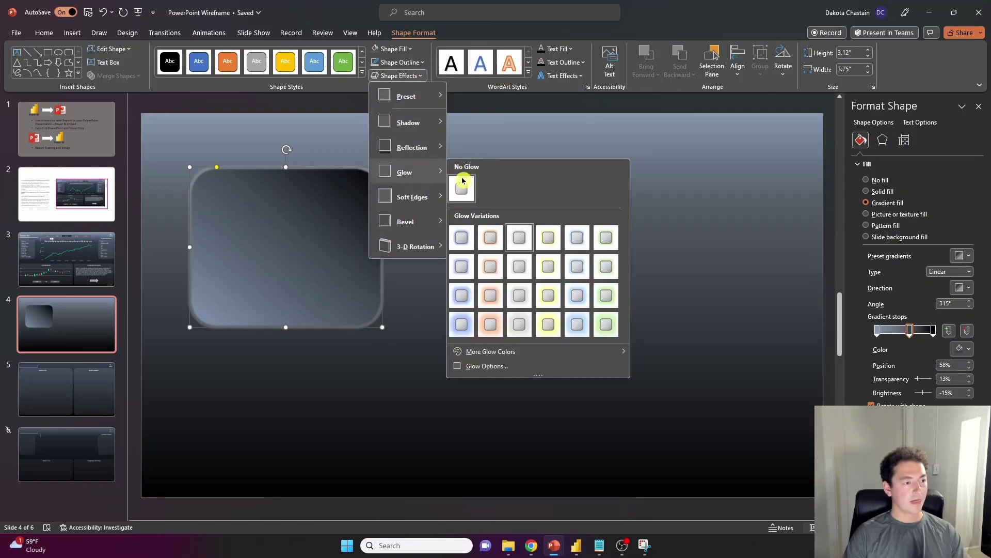
left_click(465, 187)
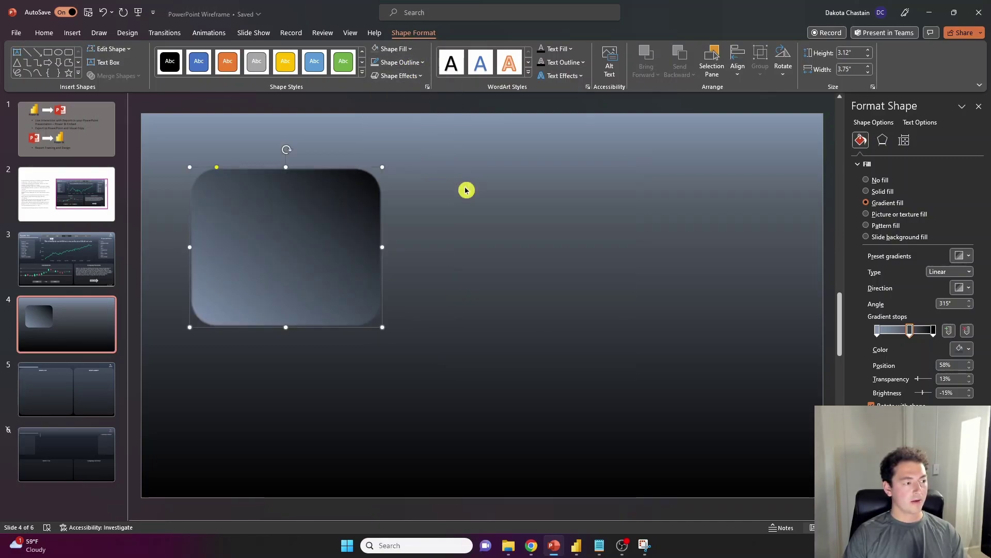
left_click(411, 76)
mouse_move(429, 196)
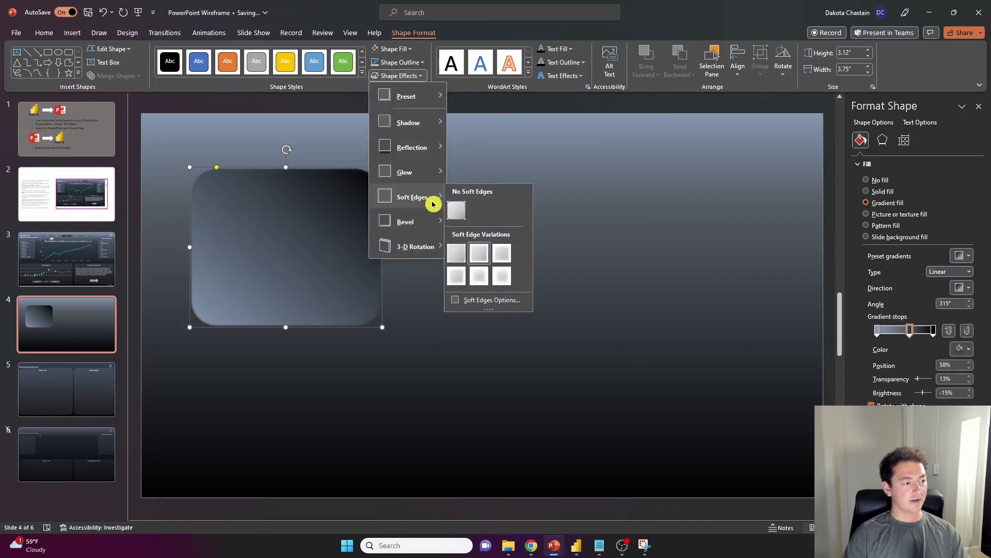
left_click(489, 276)
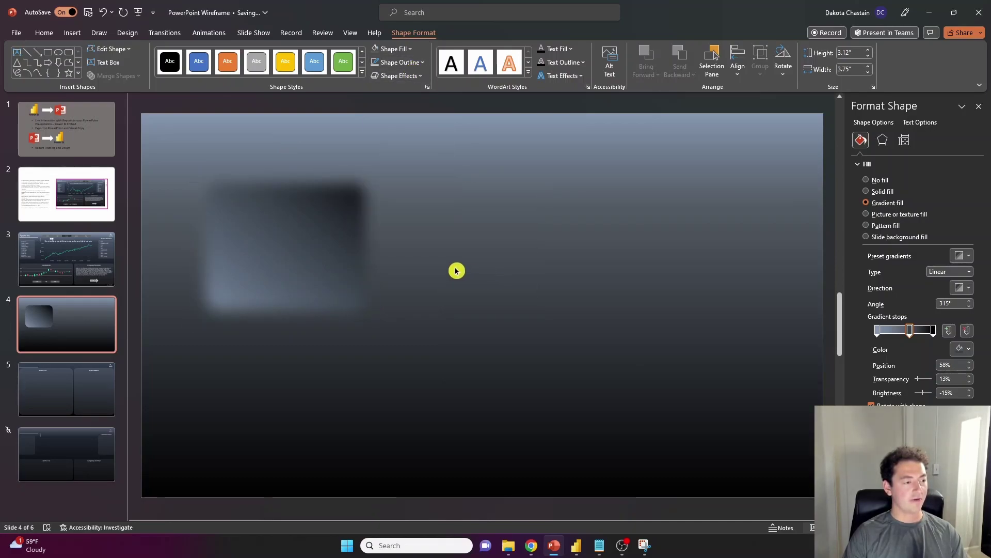
Step: Reposition the rectangle and resize it to 3.18" high by 3.79" wide
left_click_drag(312, 274, 291, 267)
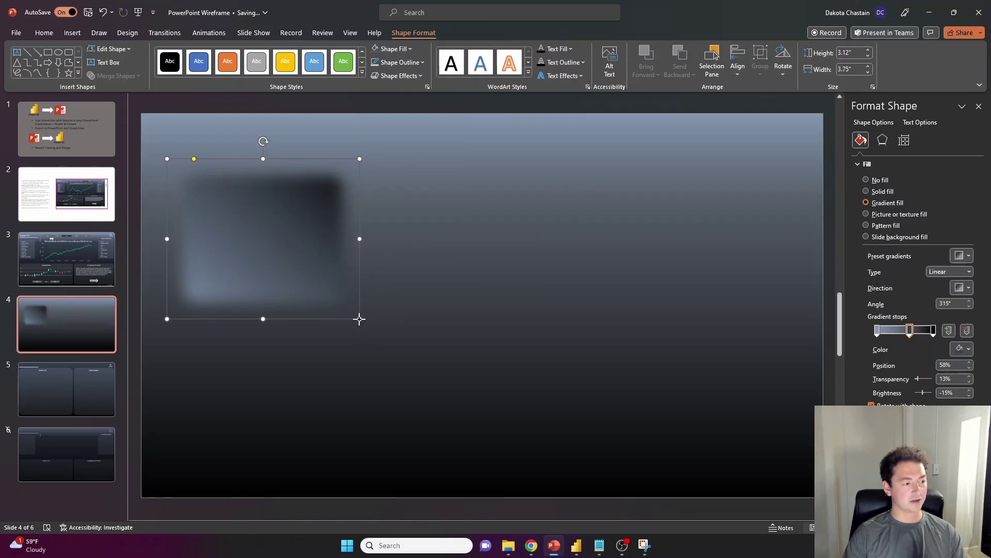
left_click_drag(358, 316, 406, 352)
left_click(366, 334)
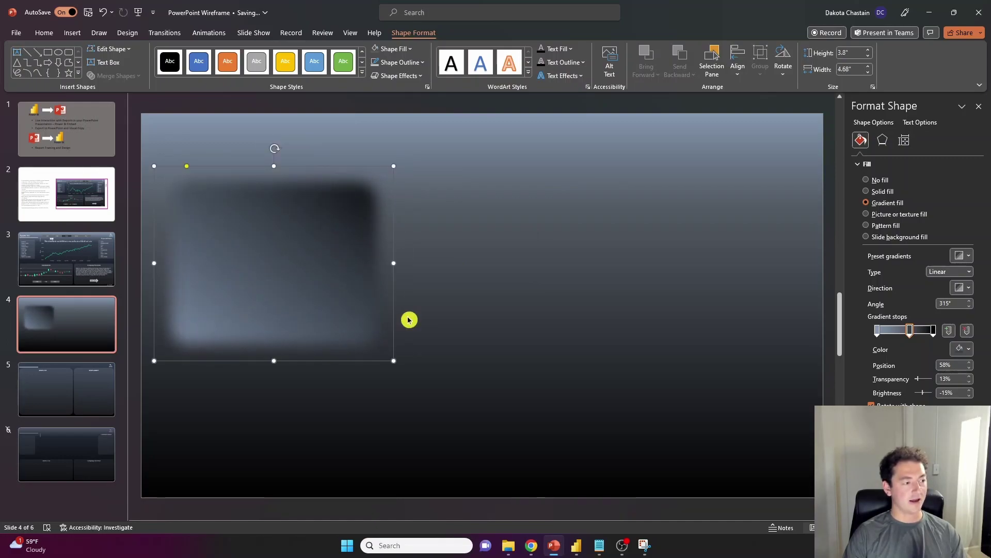
left_click_drag(394, 360, 345, 327)
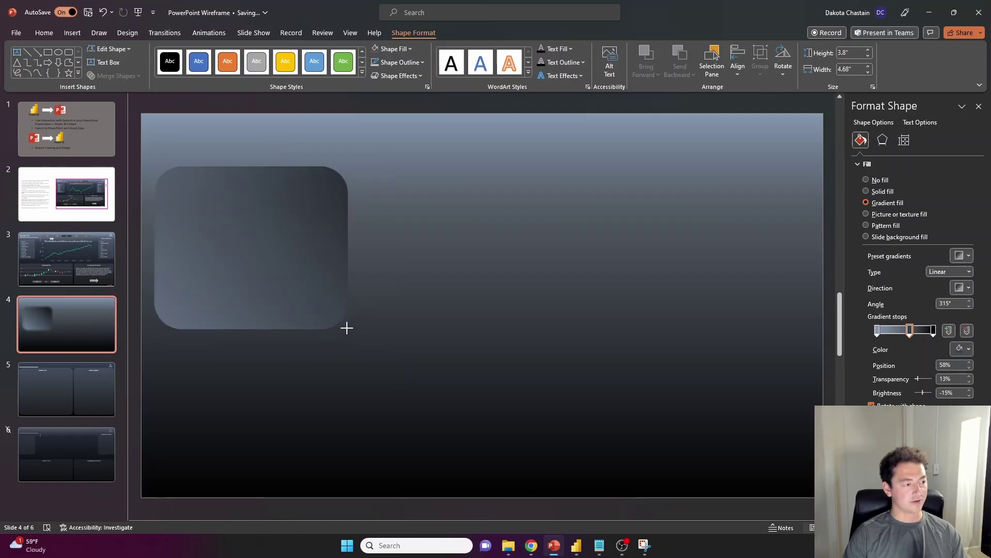
left_click_drag(297, 283, 319, 288)
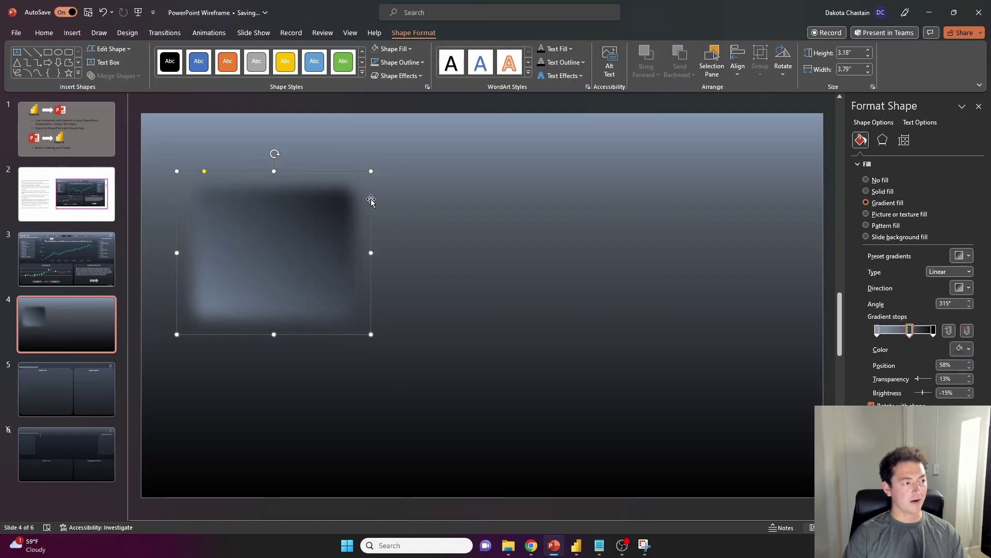
left_click(410, 75)
Step: Remove the rectangle's soft edge and apply the first bevel style instead
mouse_move(412, 197)
left_click(459, 216)
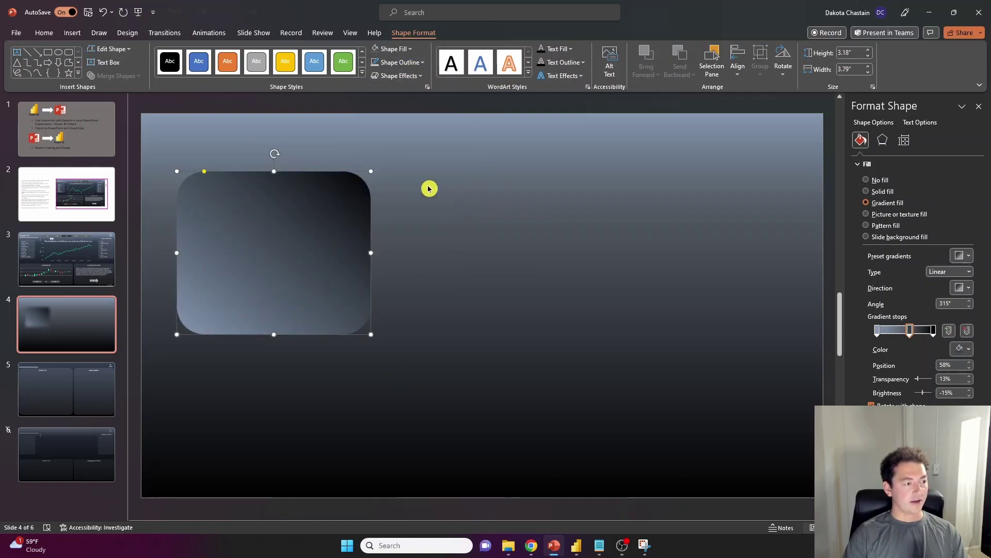
left_click(412, 76)
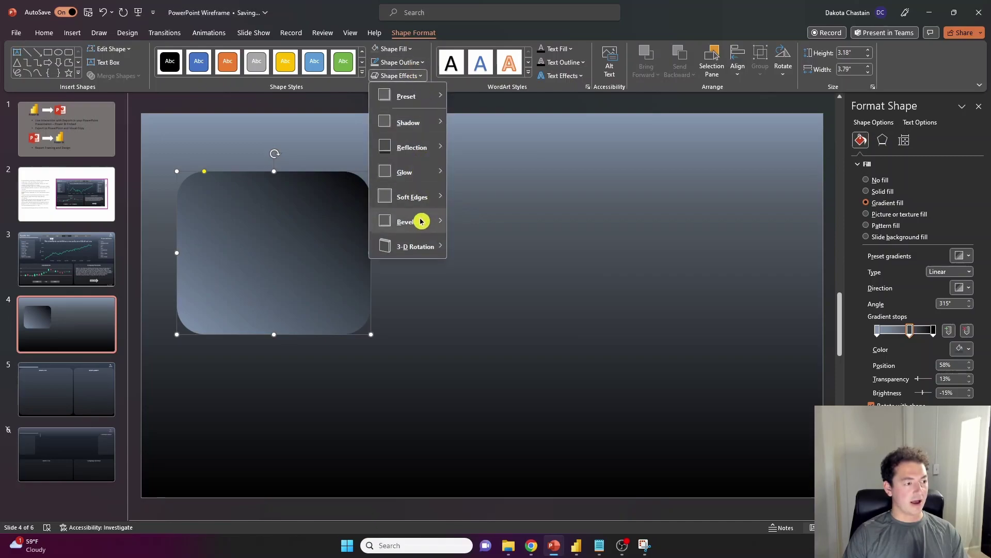
mouse_move(420, 221)
left_click(465, 288)
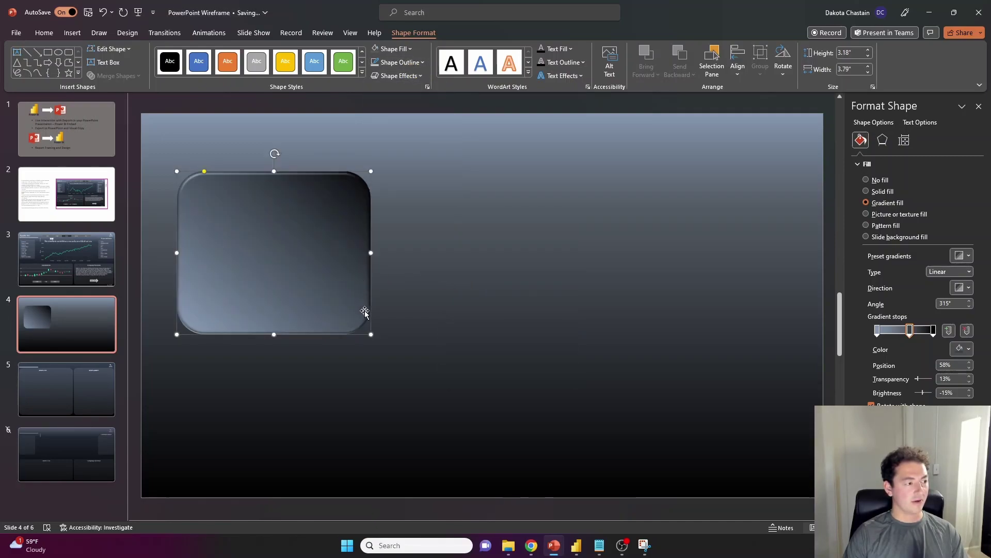
Step: Enlarge and reposition the beveled rectangle to 6.35" by 6"
left_click_drag(369, 336, 427, 415)
left_click_drag(380, 359, 370, 339)
left_click_drag(413, 389, 472, 478)
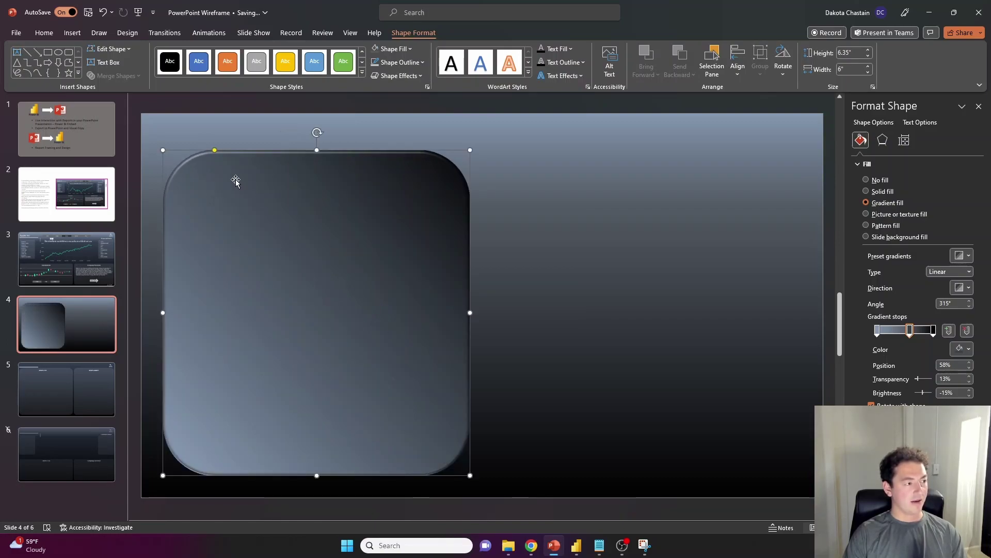
left_click(209, 151)
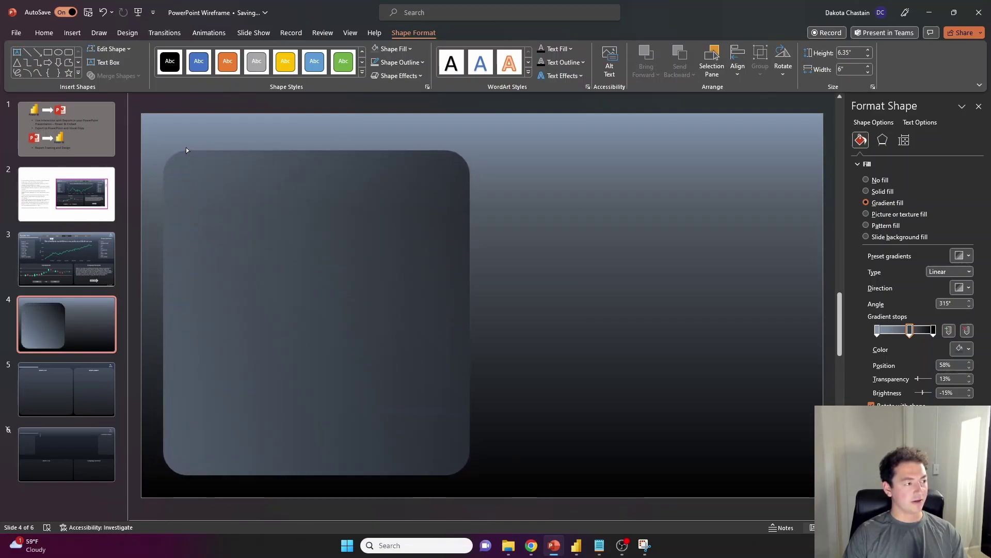
left_click(256, 177)
left_click(264, 138)
left_click(337, 269)
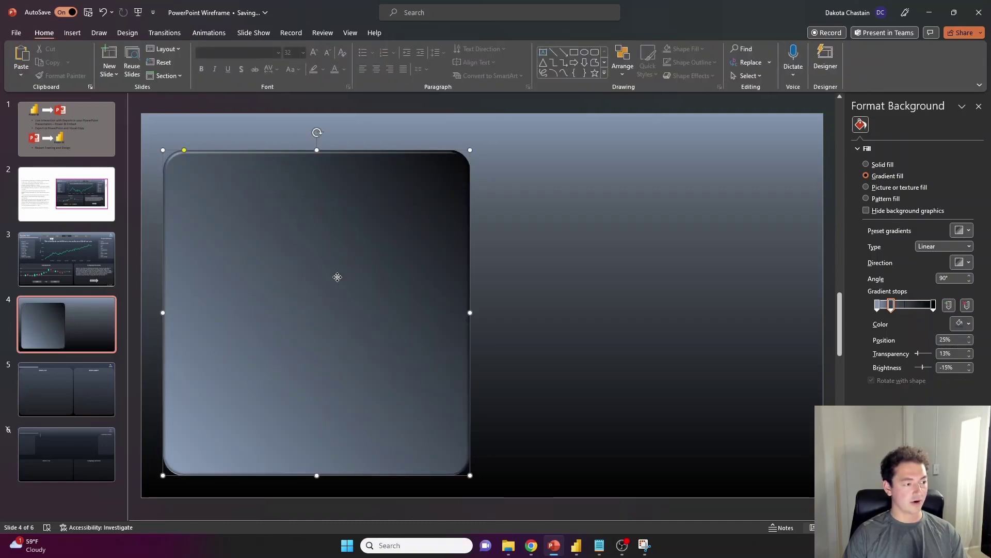
Step: Paste a copy of the beveled rectangle to the right of the original
key("ctrl+v")
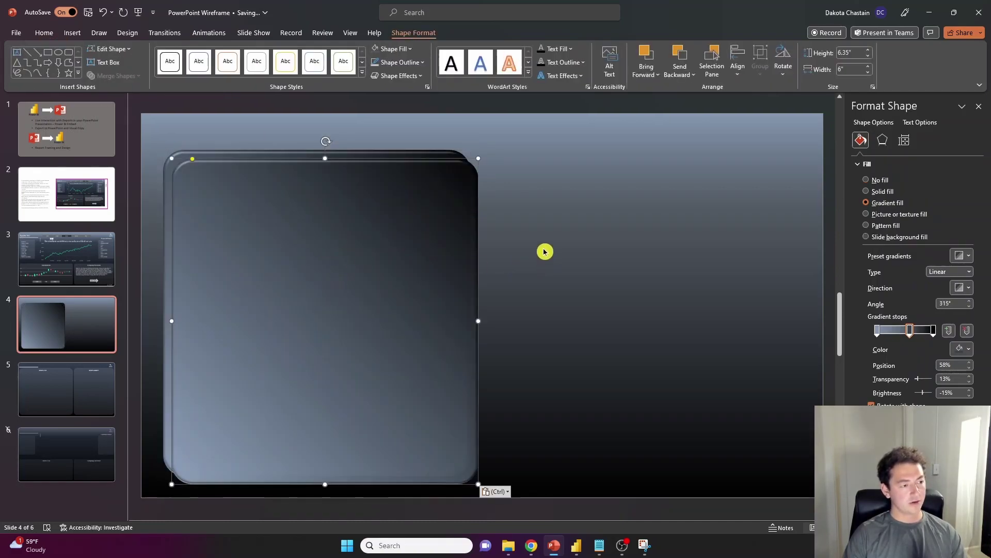
left_click_drag(455, 268, 681, 272)
left_click_drag(681, 271, 688, 271)
Step: Make the left panel's 'News Articles' label centred white text, then open the File menu
type("News Articles")
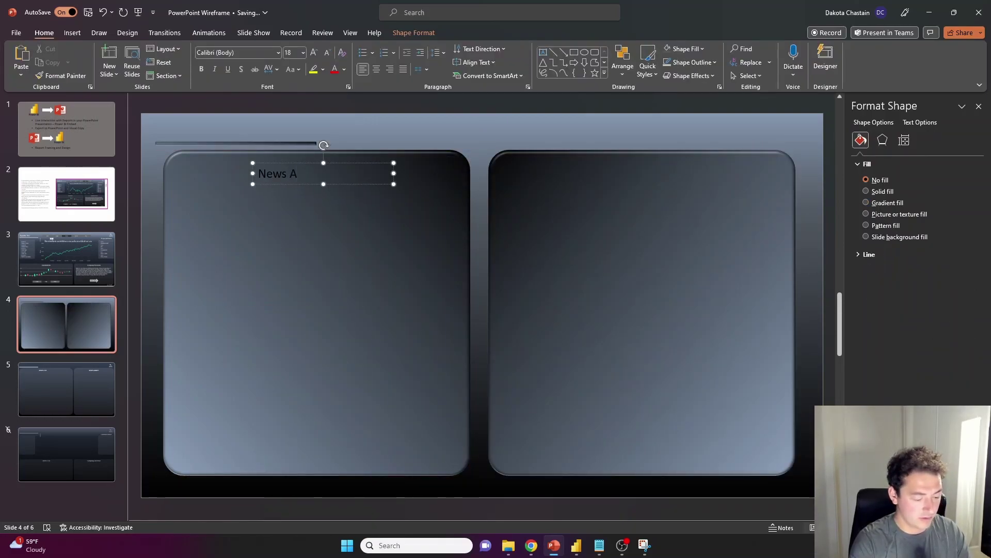
key("ctrl+a")
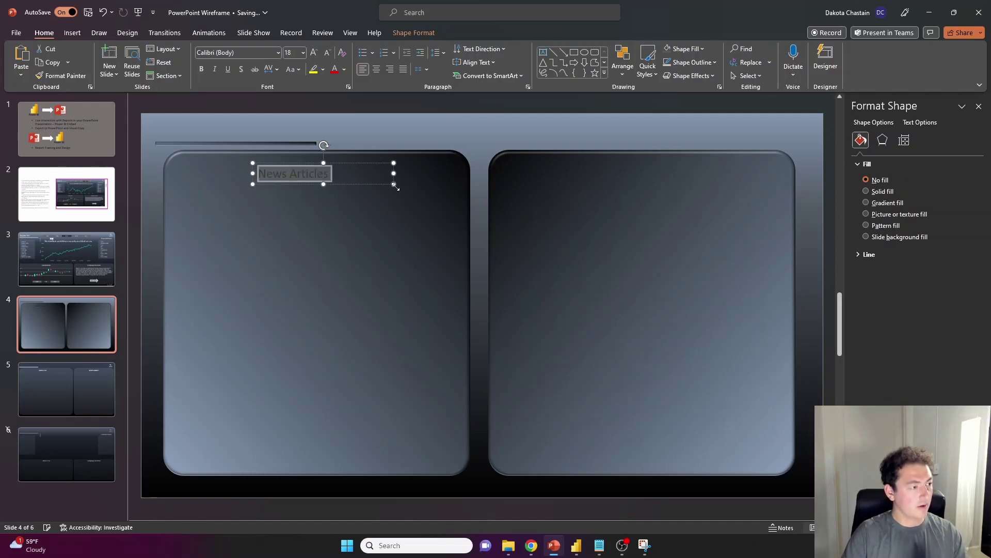
left_click(376, 69)
left_click(344, 69)
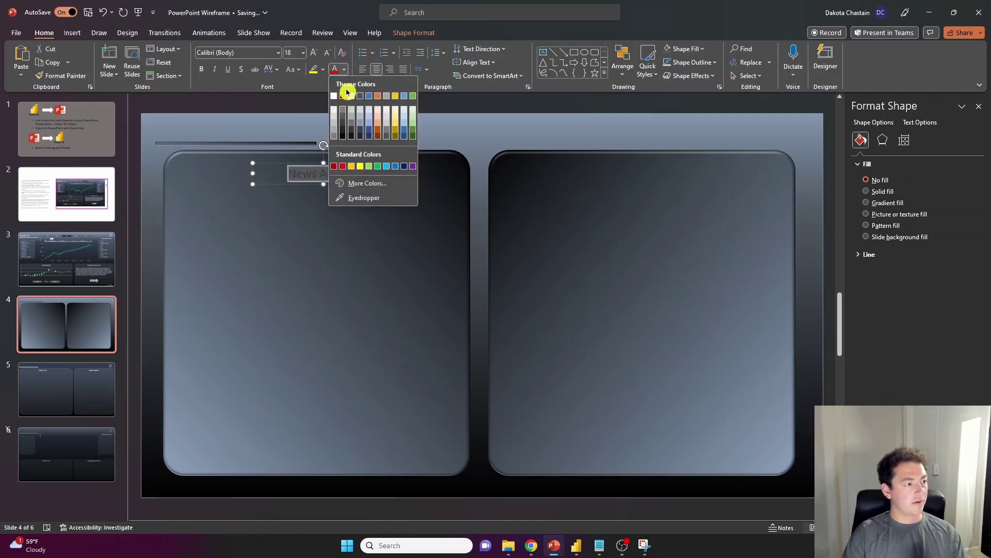
left_click(335, 92)
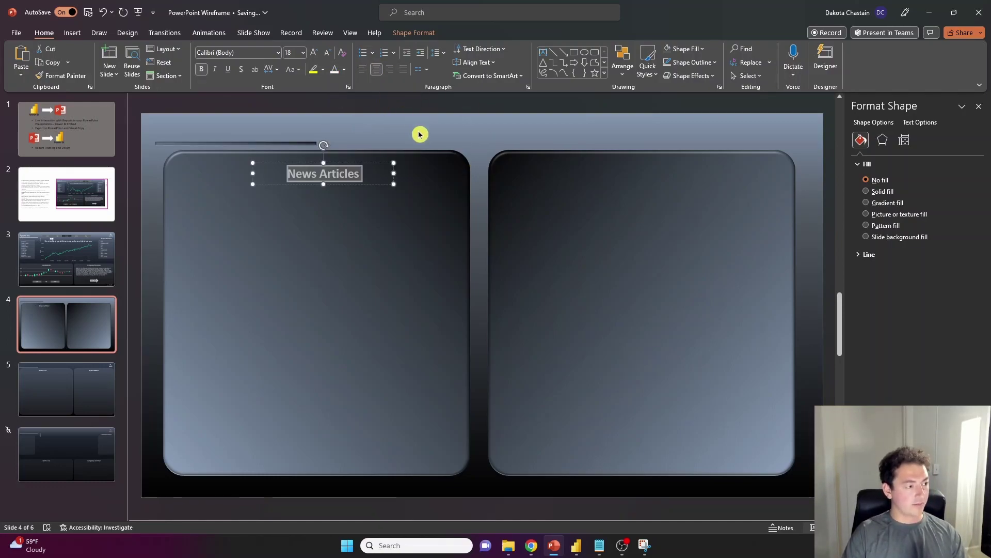
left_click(367, 155)
left_click(16, 33)
Step: Save a copy of just the current slide as PNG named 'News Tab'
left_click(56, 149)
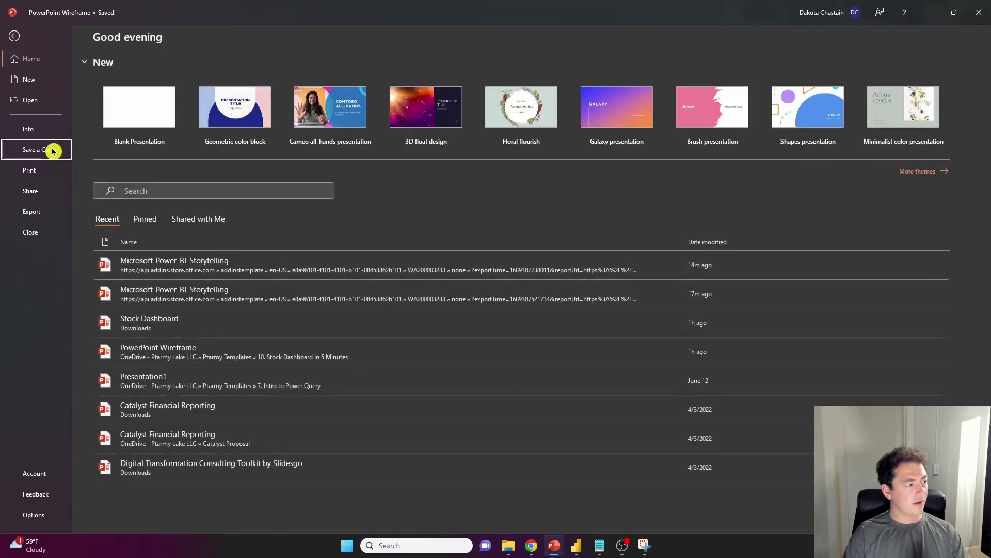
left_click(133, 245)
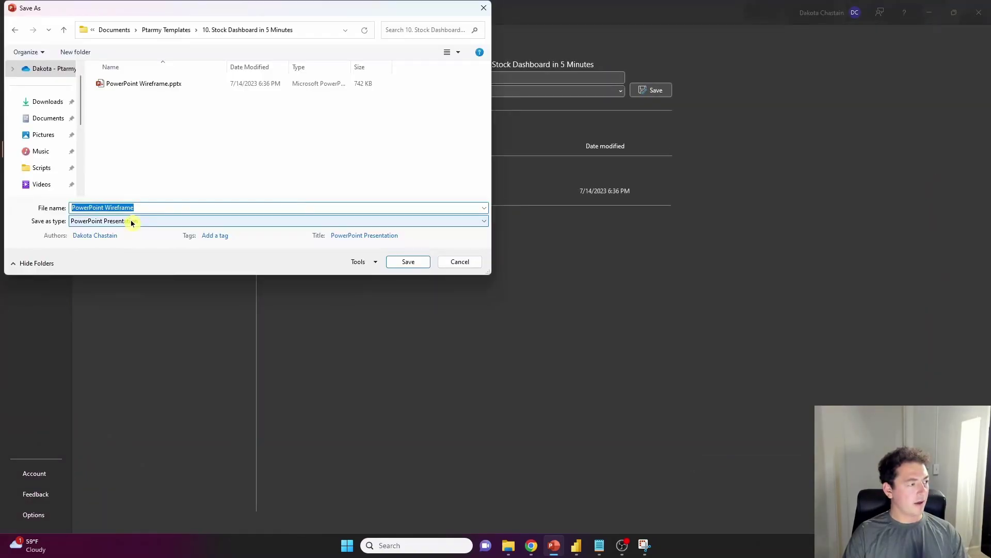
left_click(131, 221)
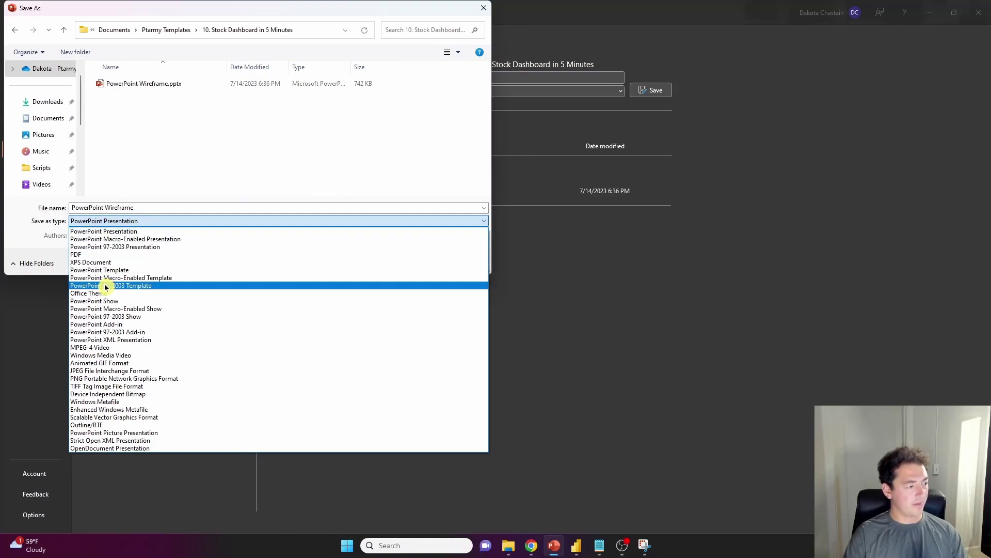
left_click(132, 379)
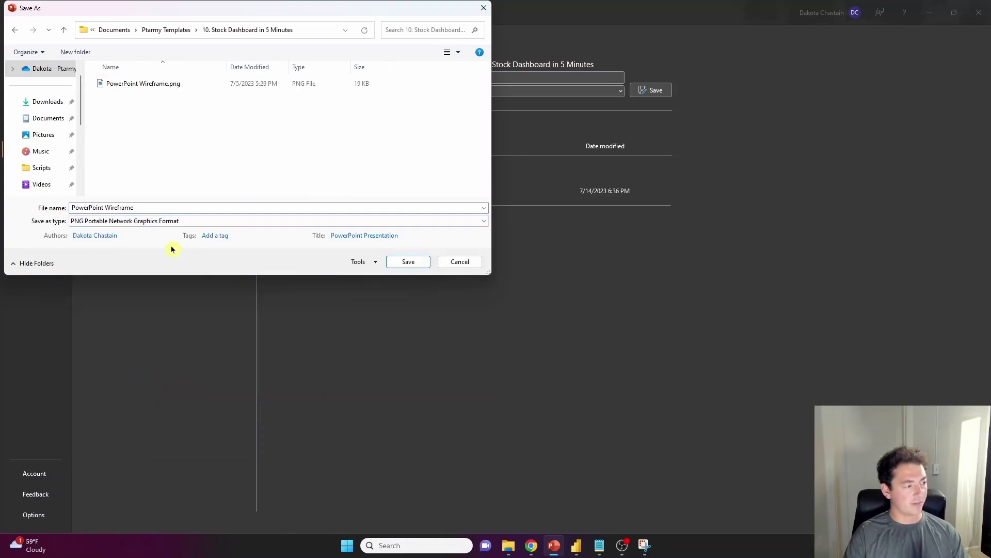
left_click(147, 207)
key("ctrl+a")
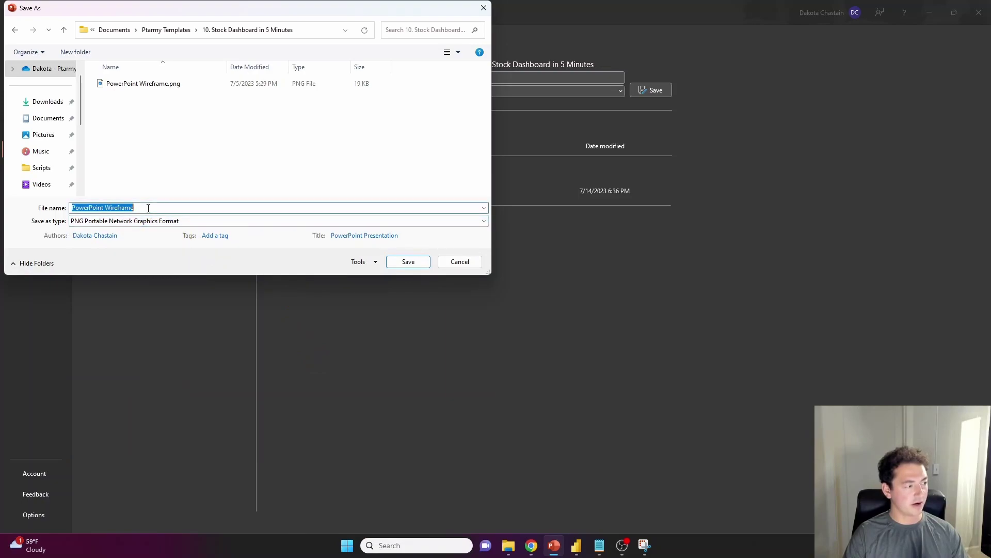
type("News Tab")
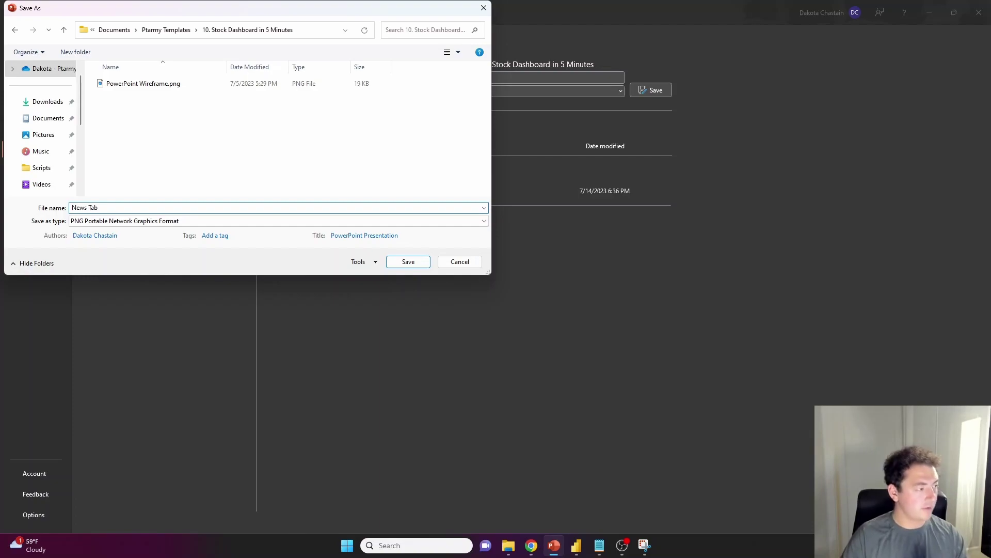
left_click(403, 262)
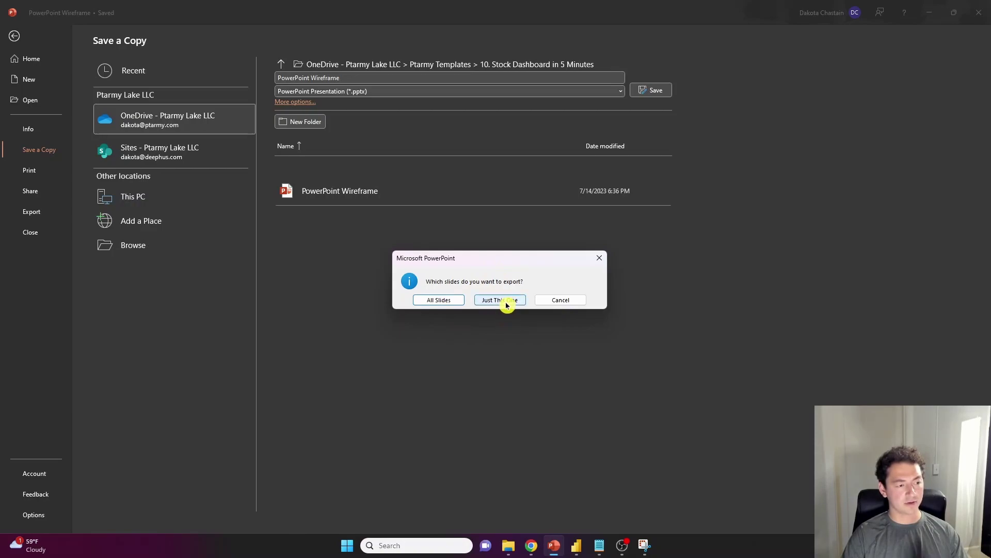
left_click(505, 300)
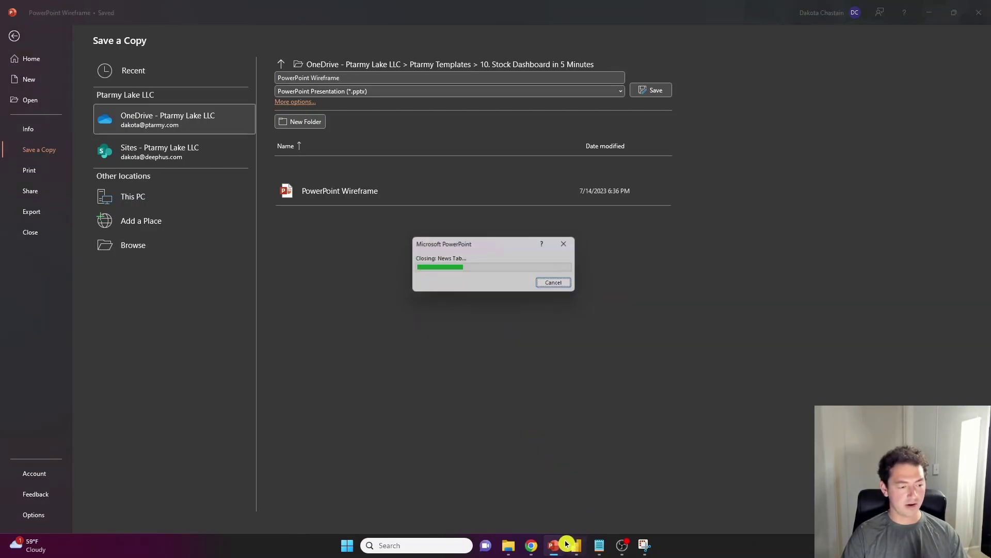
Step: Set News Tab.png as canvas background at 0% transparency, then paste the news table into the left panel
left_click(576, 545)
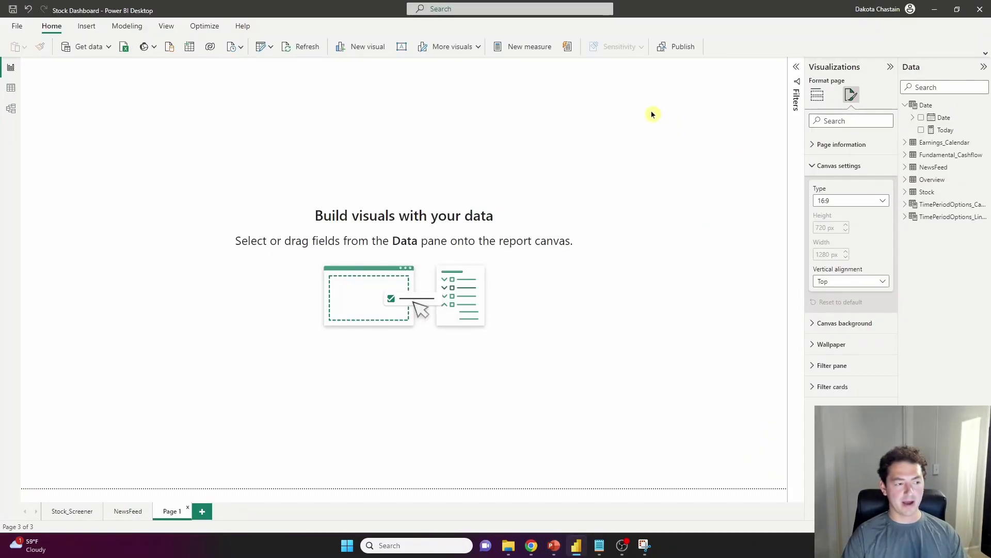
left_click(850, 96)
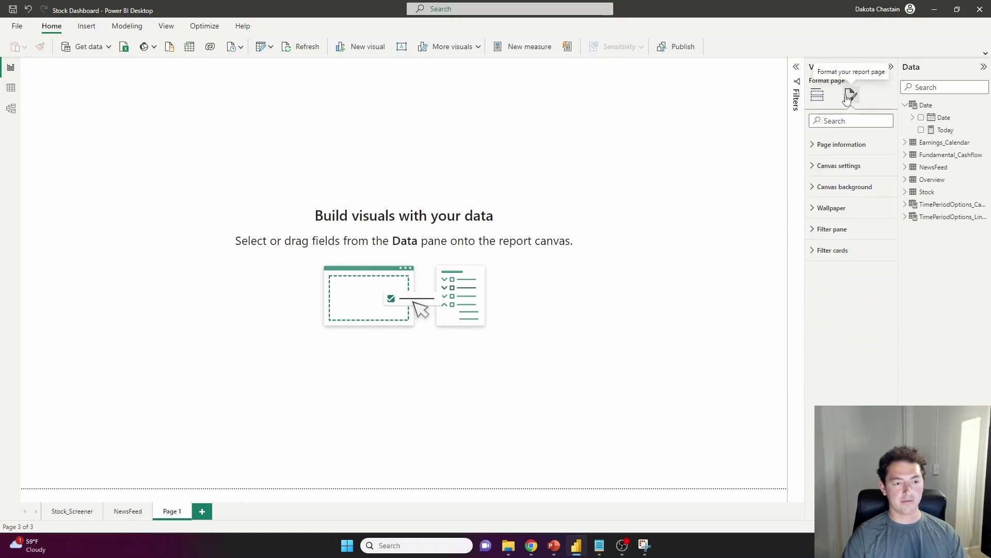
left_click(853, 191)
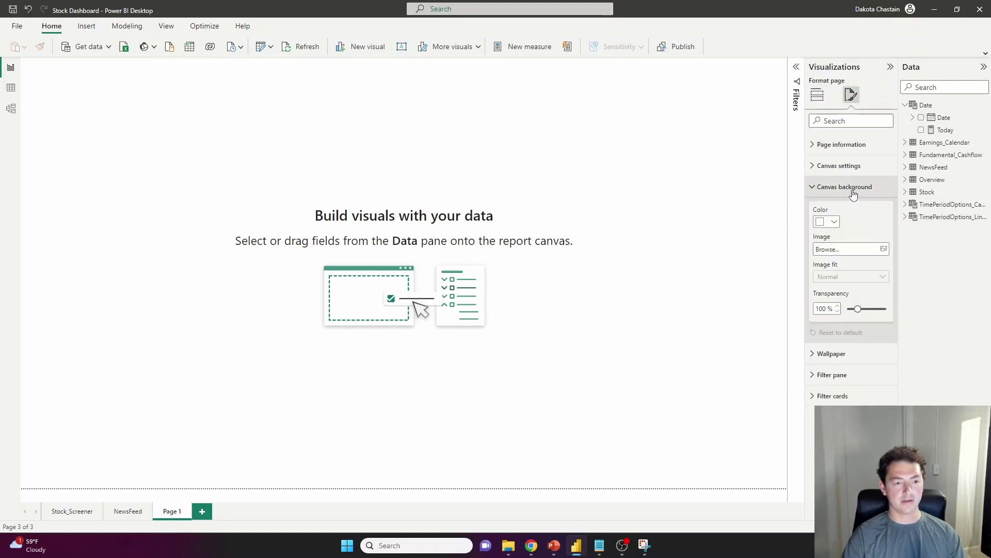
left_click(883, 250)
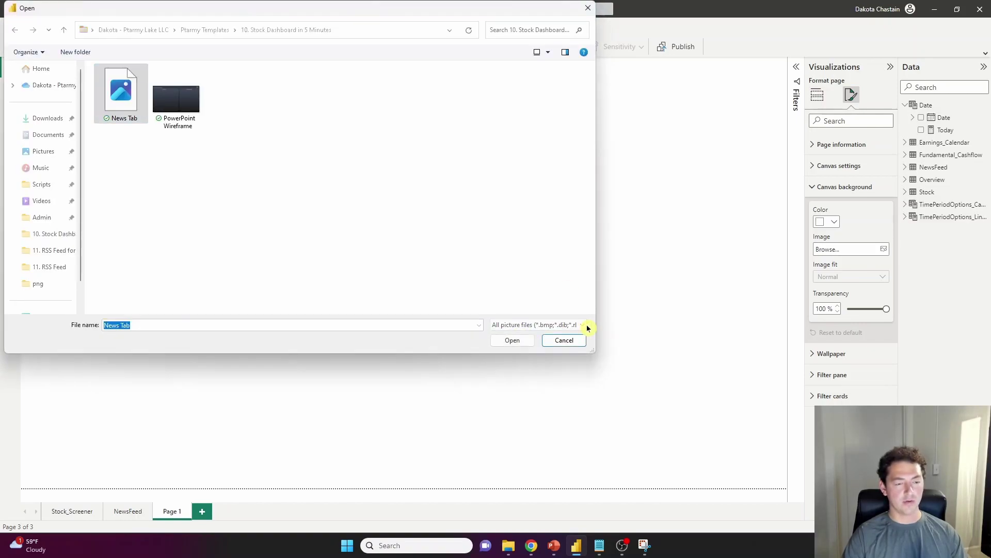
key("Return")
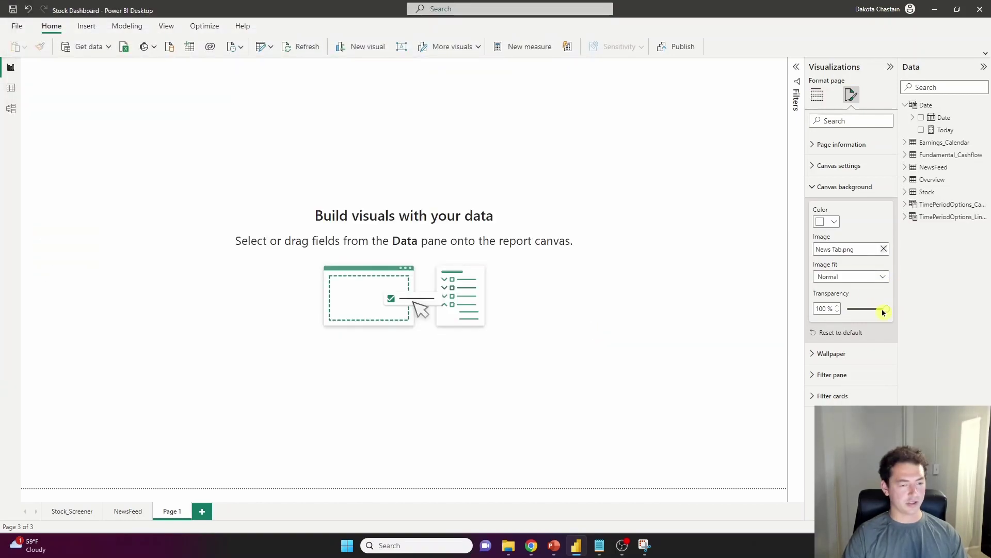
left_click_drag(887, 310, 801, 324)
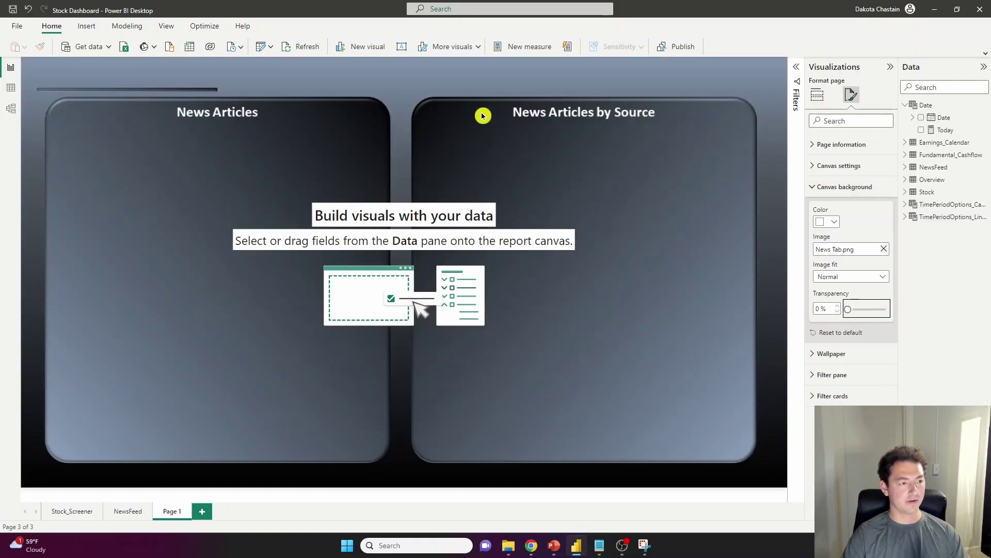
key("ctrl+v")
left_click_drag(460, 284, 388, 279)
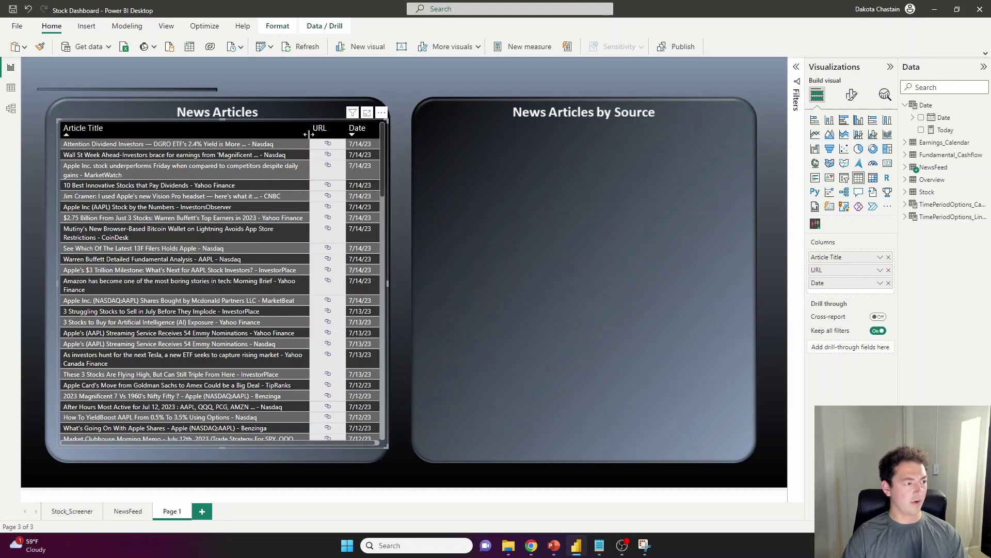
Step: Narrow the Article Title column, trim the table's right edge, and review its General effects settings
left_click_drag(309, 130, 267, 131)
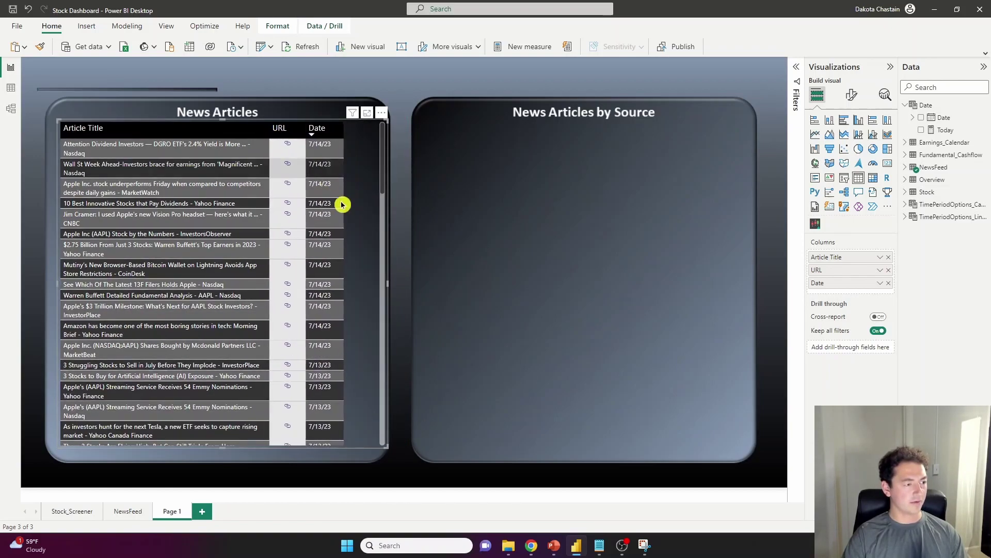
left_click_drag(387, 281, 366, 283)
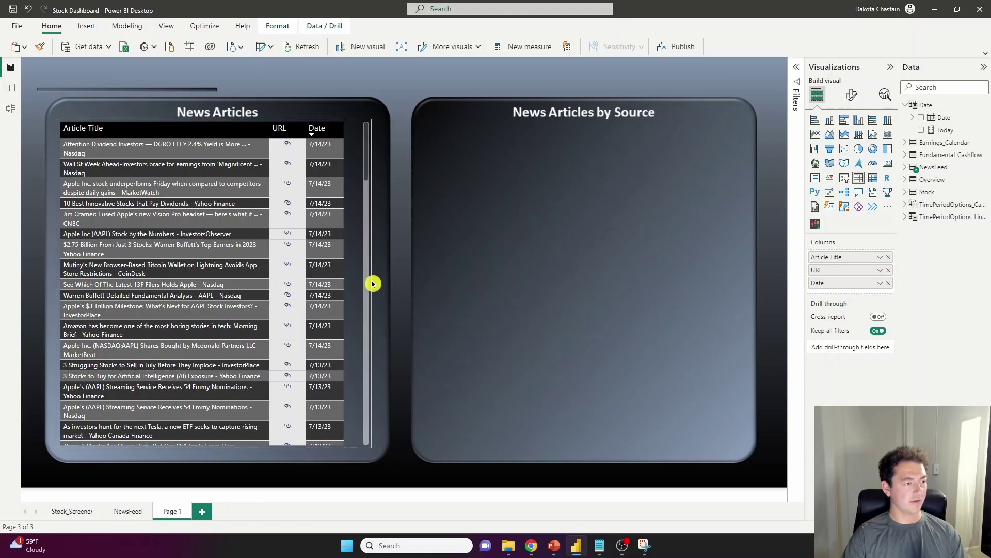
left_click(381, 275)
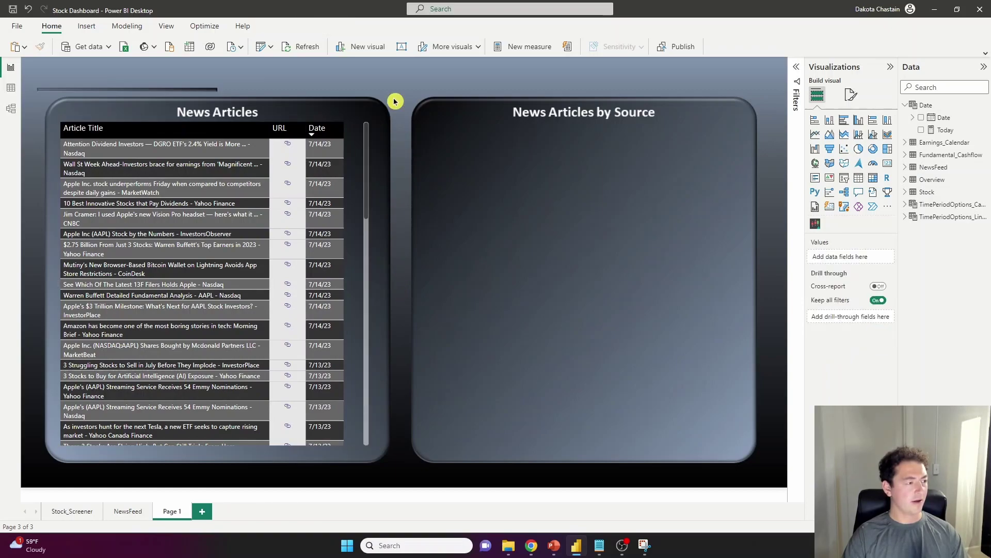
left_click(355, 136)
left_click(852, 96)
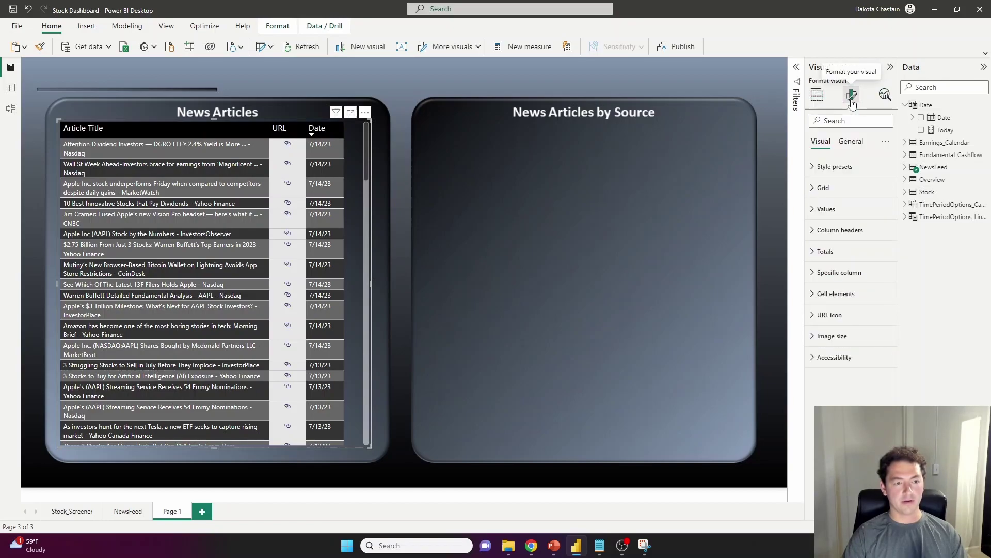
left_click(855, 142)
left_click(841, 210)
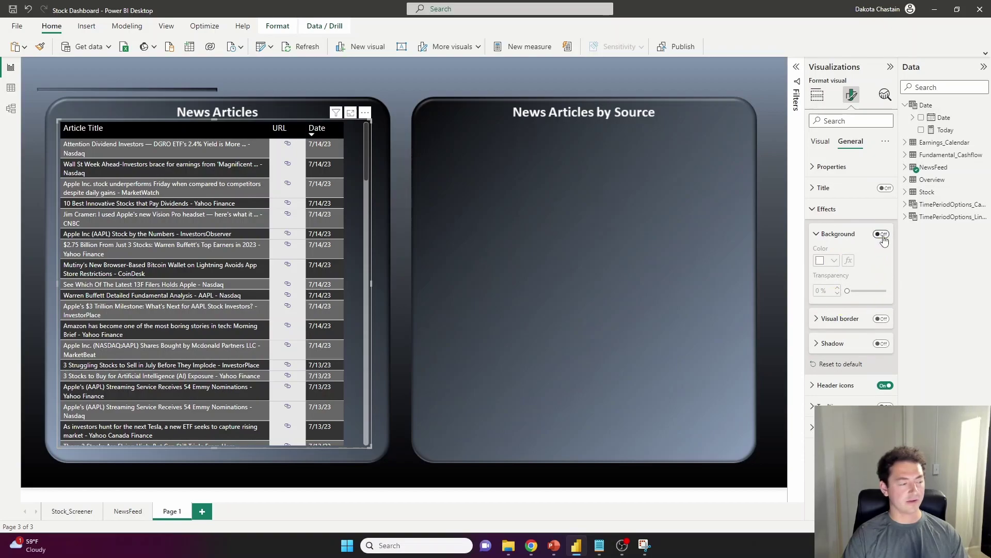
Step: Add the News Articles by Source donut chart to the right container
left_click(391, 478)
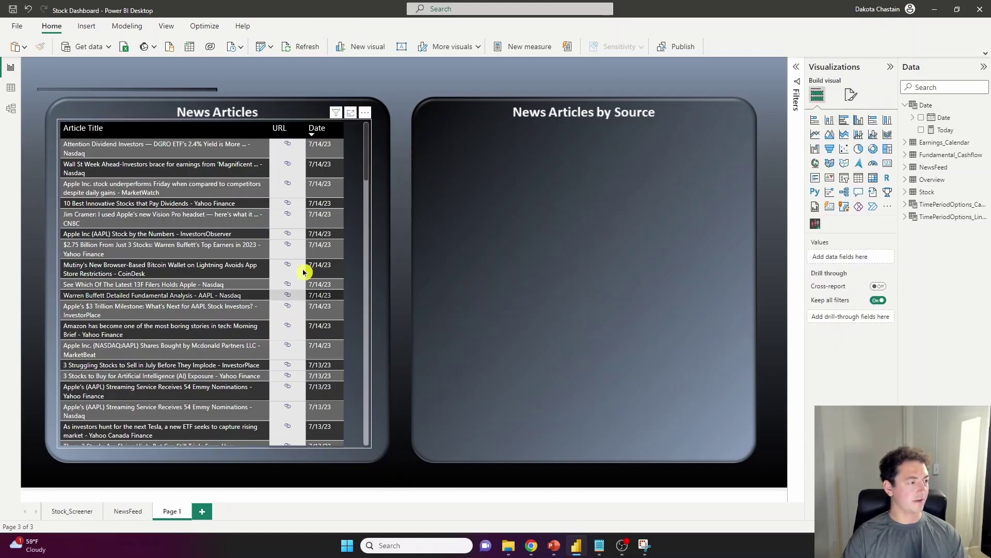
left_click(594, 176)
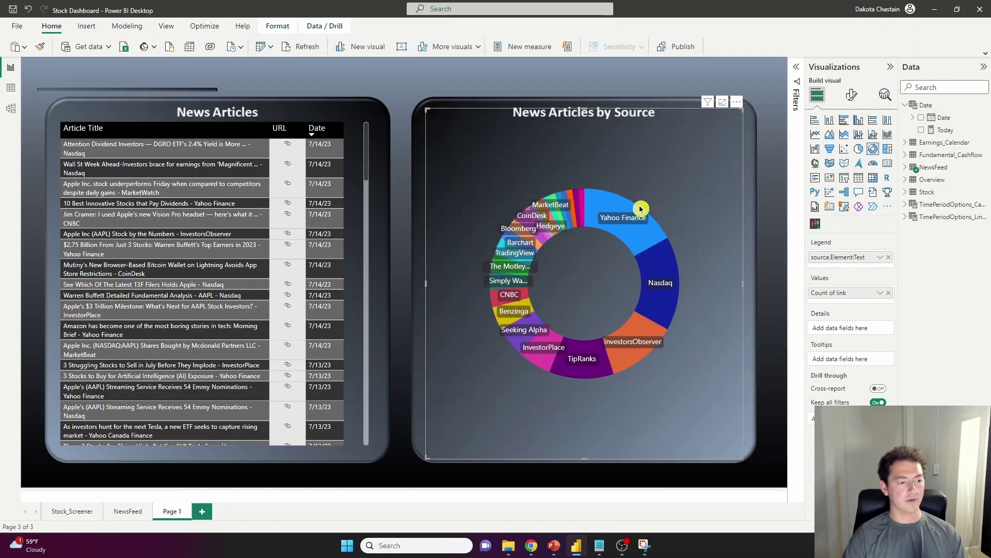
left_click(476, 80)
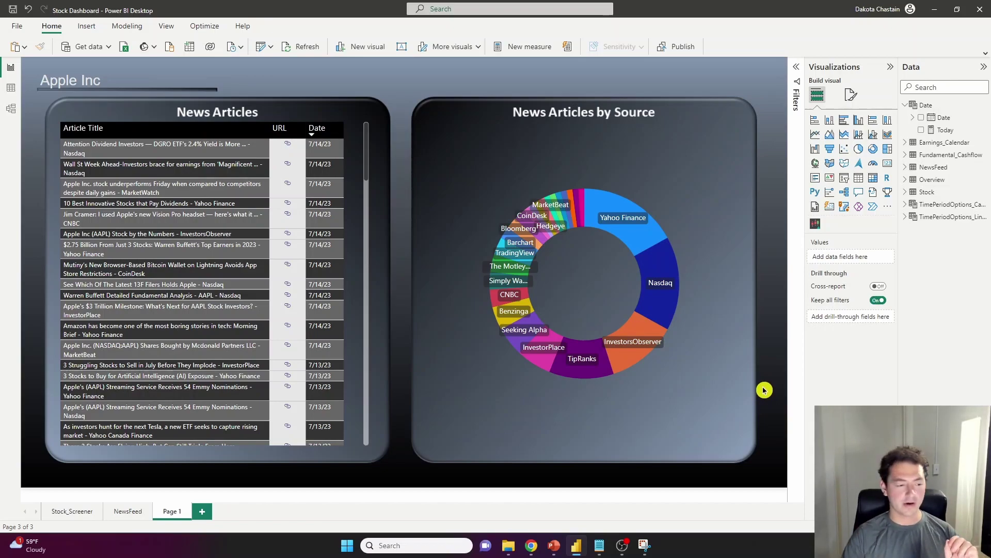
Step: Return to PowerPoint's Wireframe deck at its title slide
left_click(554, 545)
left_click(57, 136)
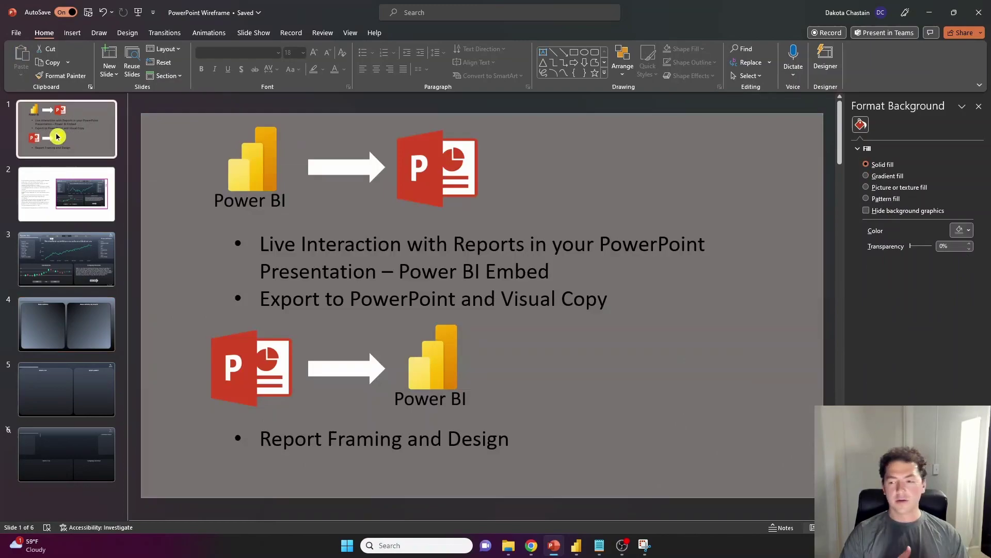